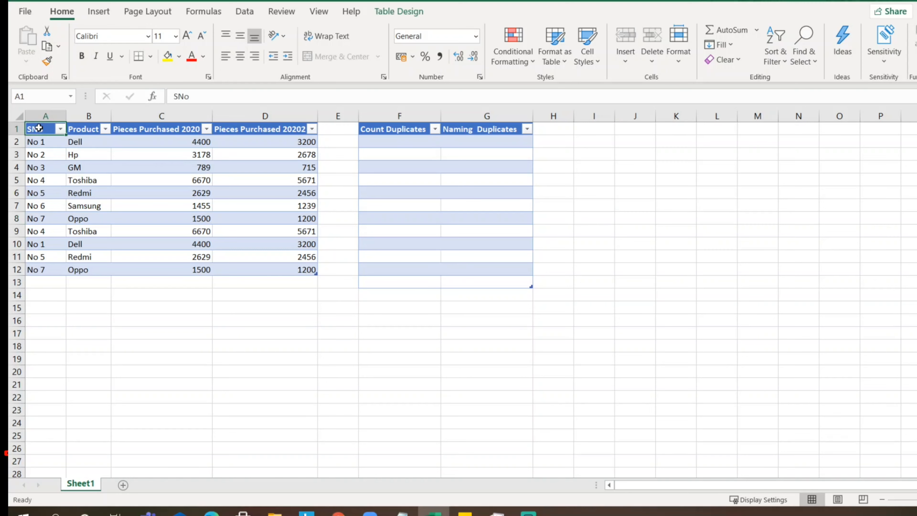
Step: Review the Product and Pieces Purchased 2020 headers, then select the D1 header
click(93, 128)
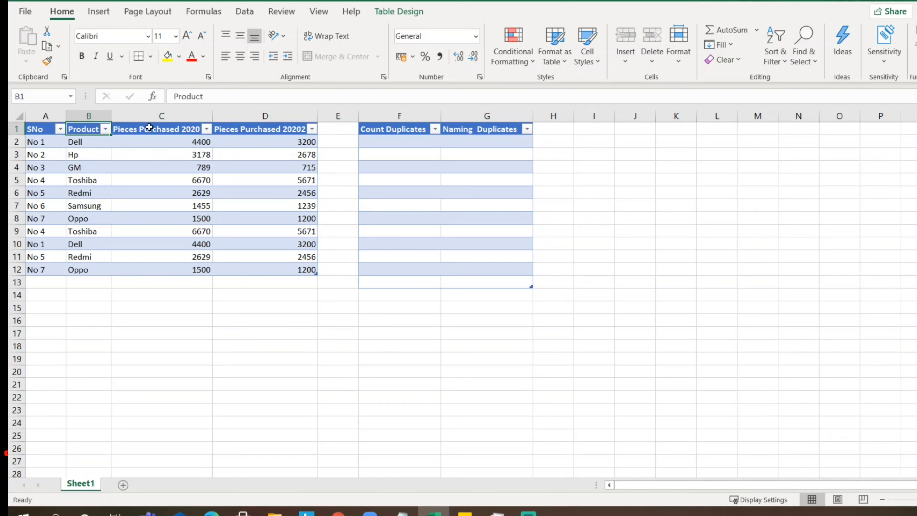
click(149, 128)
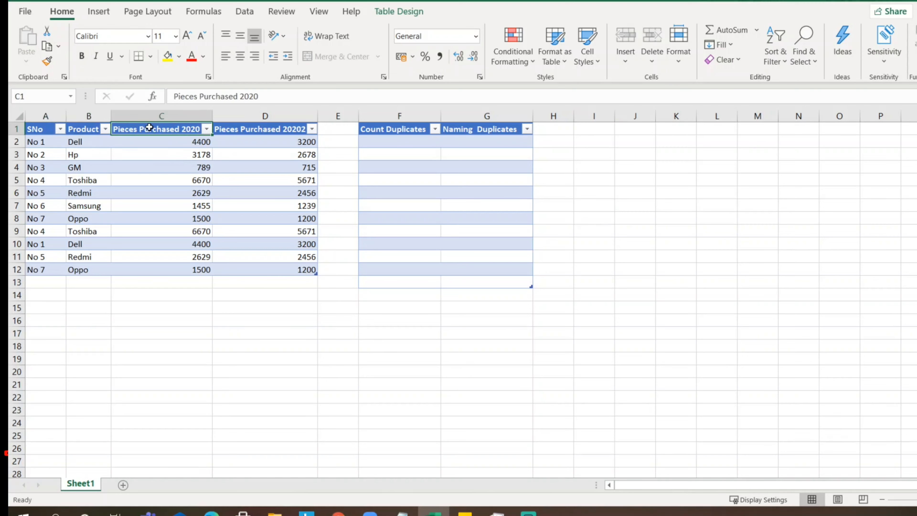
click(293, 132)
Step: Edit D1 to drop the stray 2 and replace Purchased with Sold, giving 'Pieces Sold 2020'
click(288, 96)
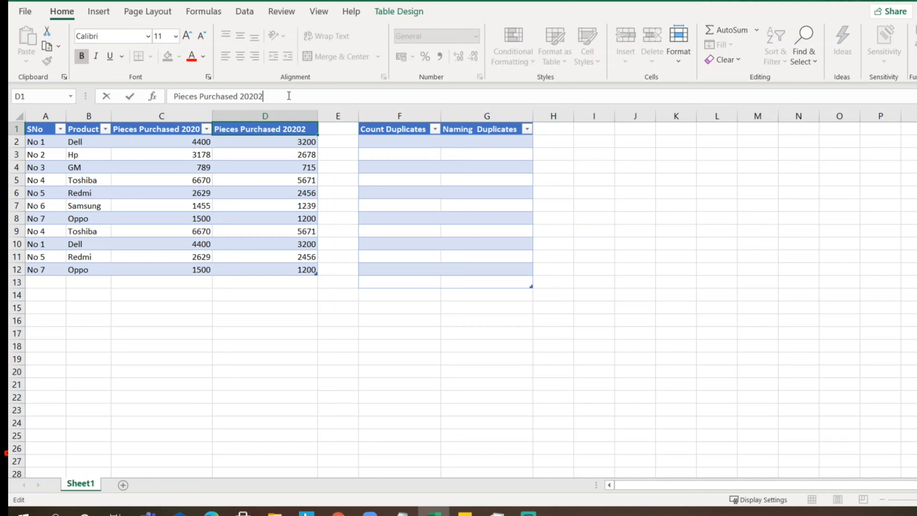
key(BackSpace)
key(Left)
key(Left)
key(Left)
key(Left)
key(Left)
key(Left)
key(Left)
key(Left)
key(Right)
key(Right)
key(Right)
key(BackSpace)
key(BackSpace)
key(BackSpace)
key(BackSpace)
key(BackSpace)
key(BackSpace)
key(BackSpace)
key(BackSpace)
key(BackSpace)
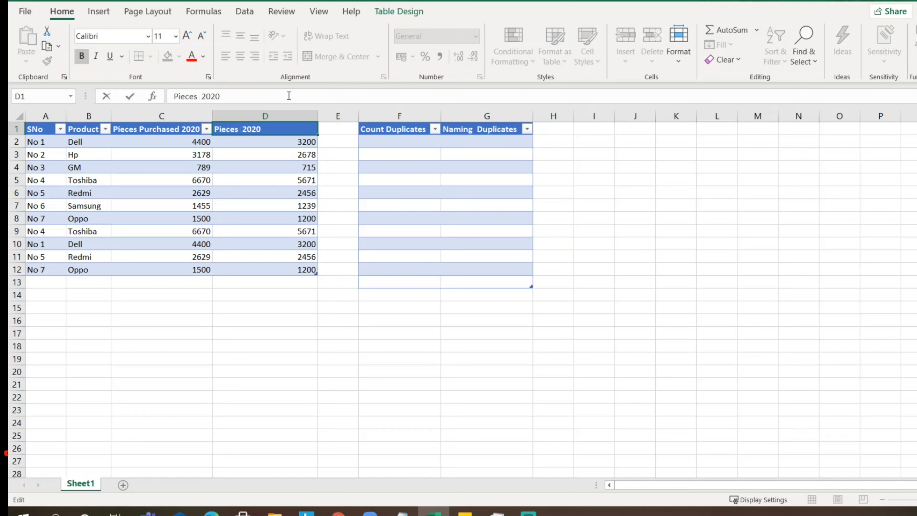
text(Sold)
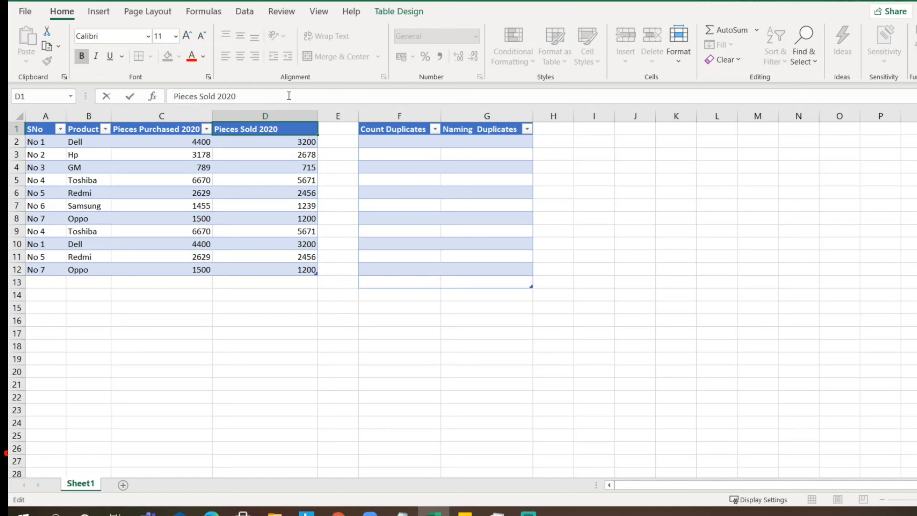
key(Tab)
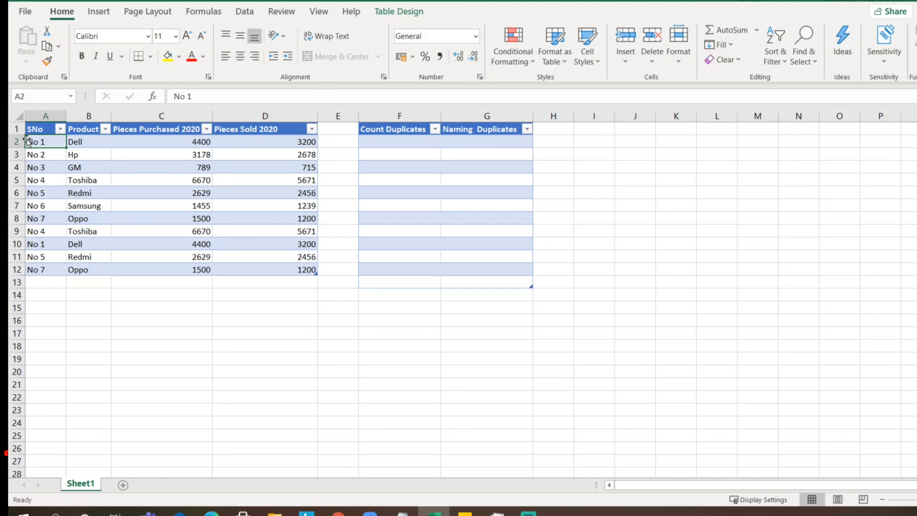
click(86, 143)
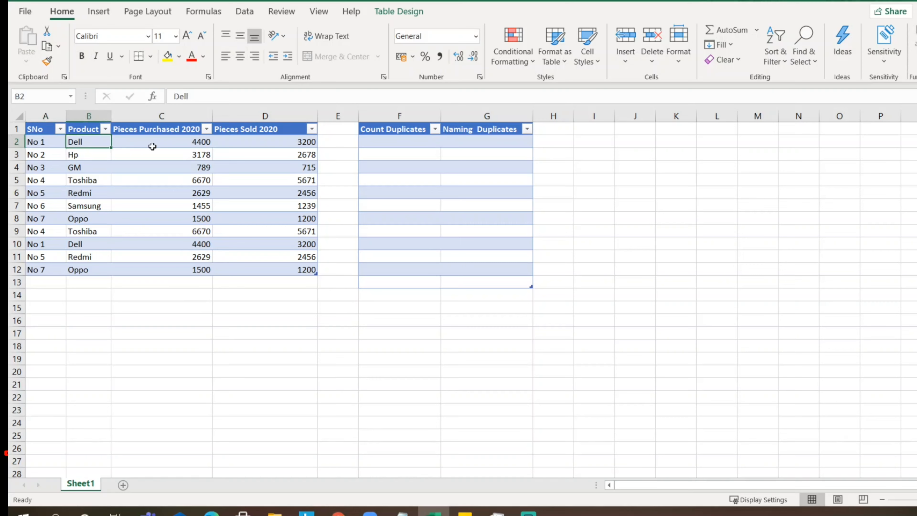
click(152, 144)
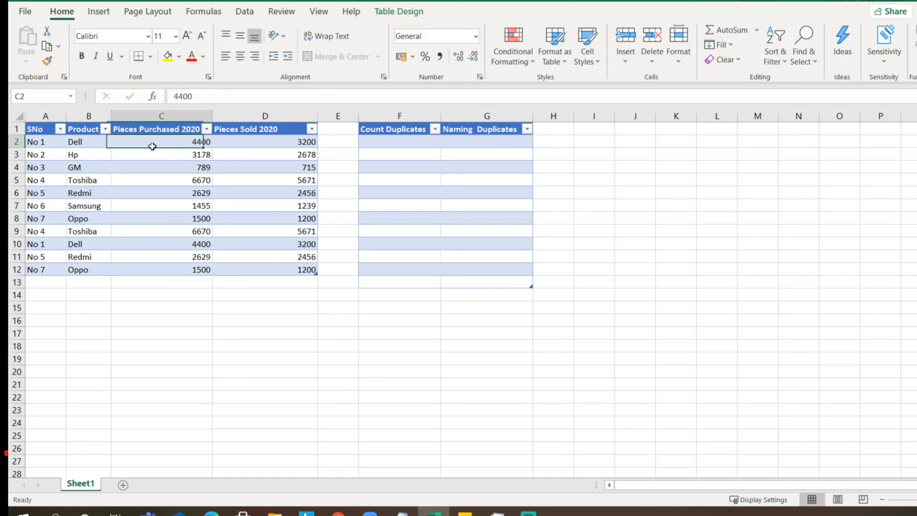
click(237, 142)
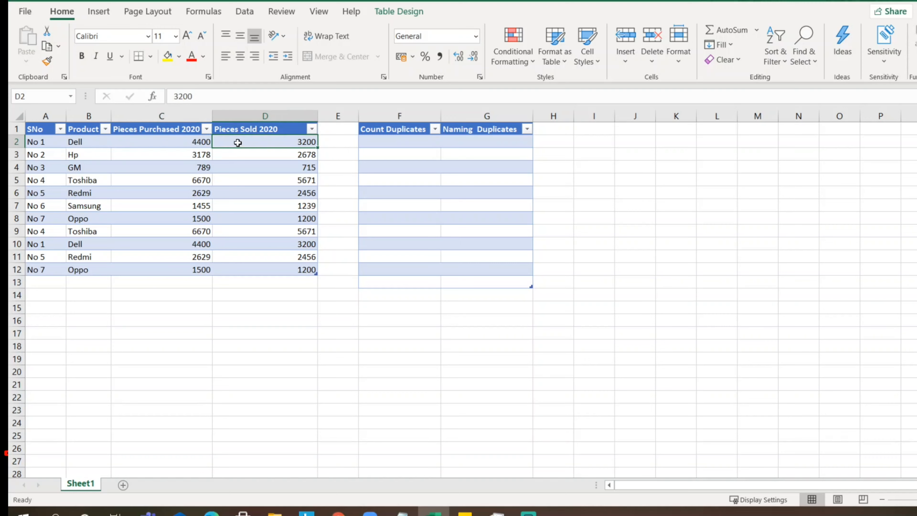
click(43, 244)
key(shift+Right)
key(shift+Right)
key(shift+Right)
key(shift+Right)
key(shift+Left)
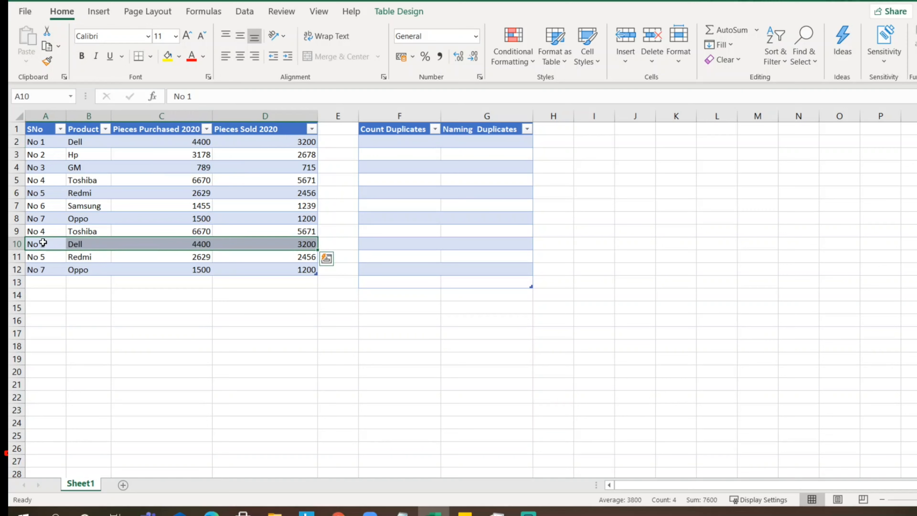
click(363, 139)
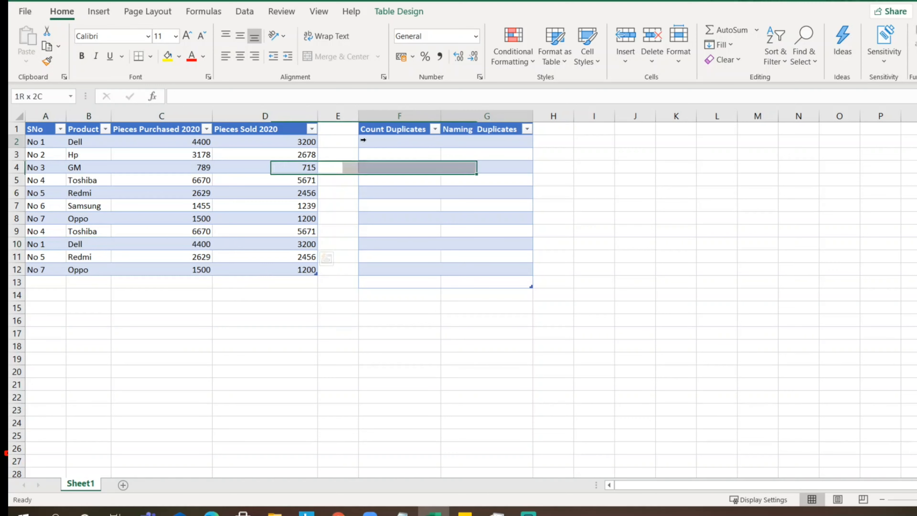
click(389, 191)
click(379, 142)
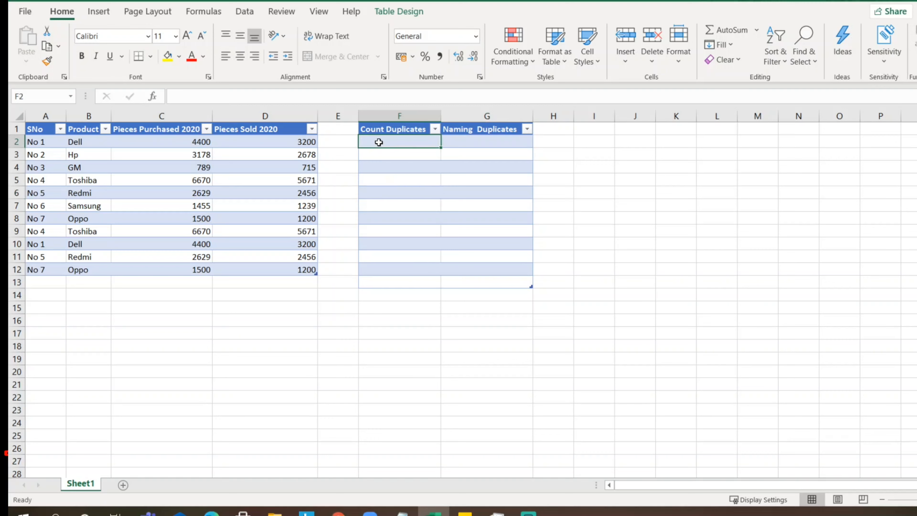
Step: In F2, begin =COUNTIFS($A$2:A2,A2, with an absolute start for the SNo range
click(262, 100)
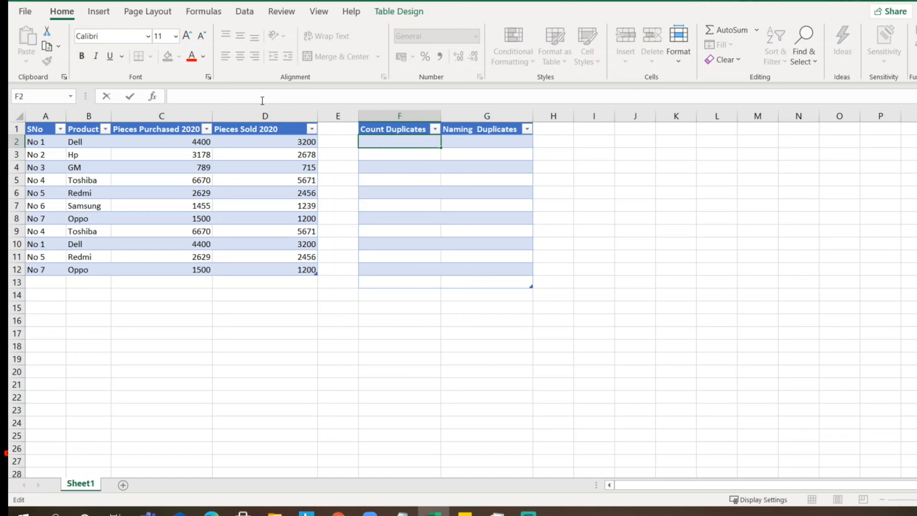
text(=)
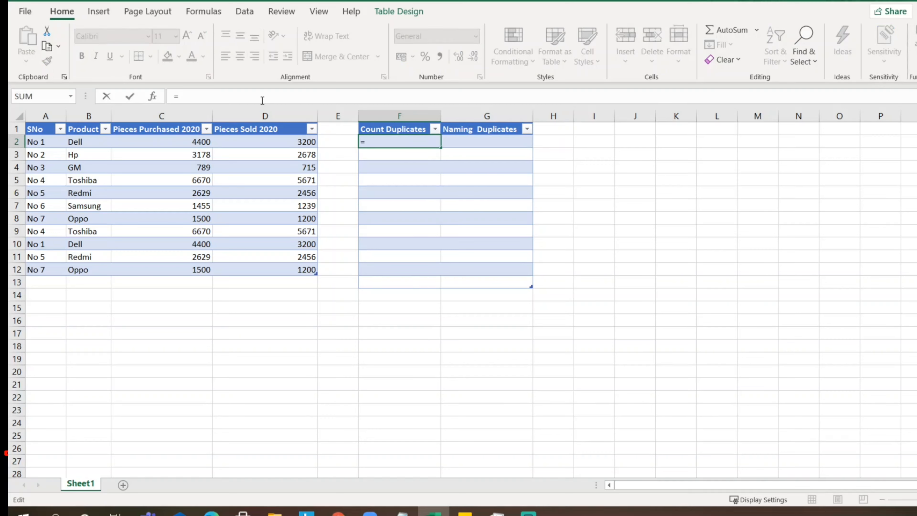
text(COUN)
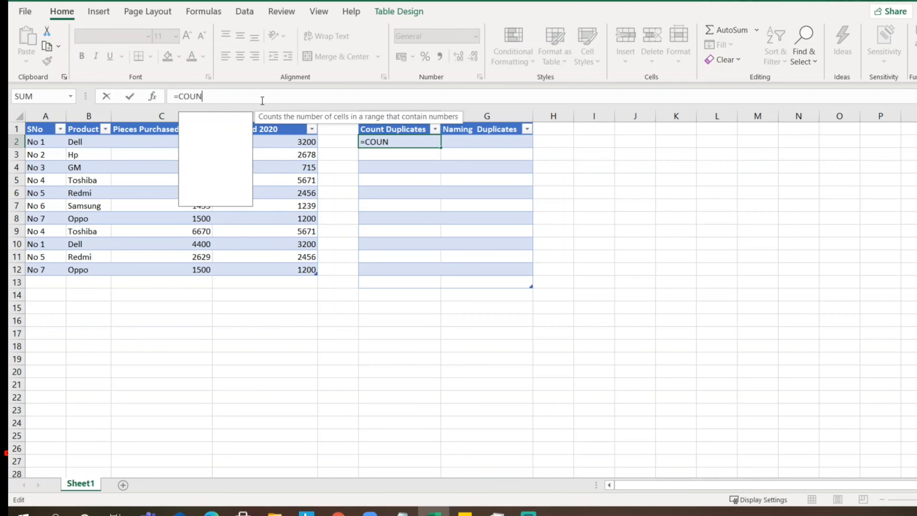
text(TIF)
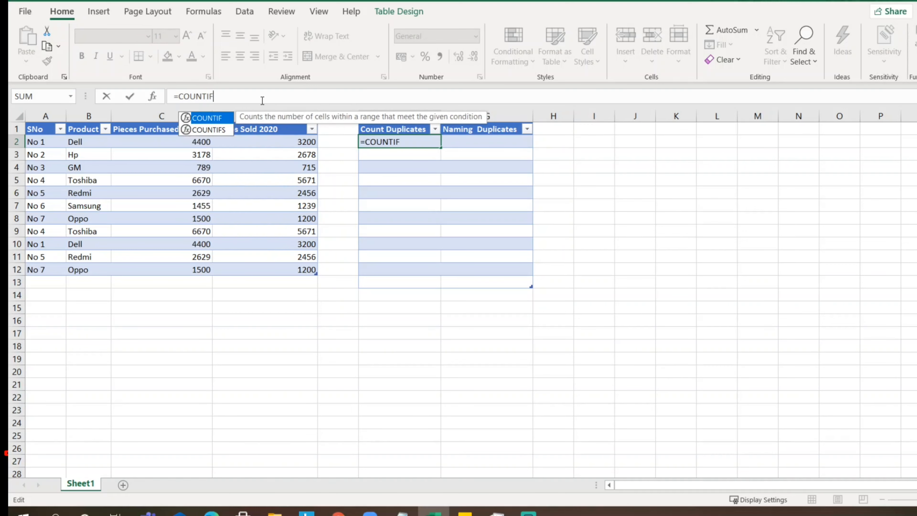
text(S()
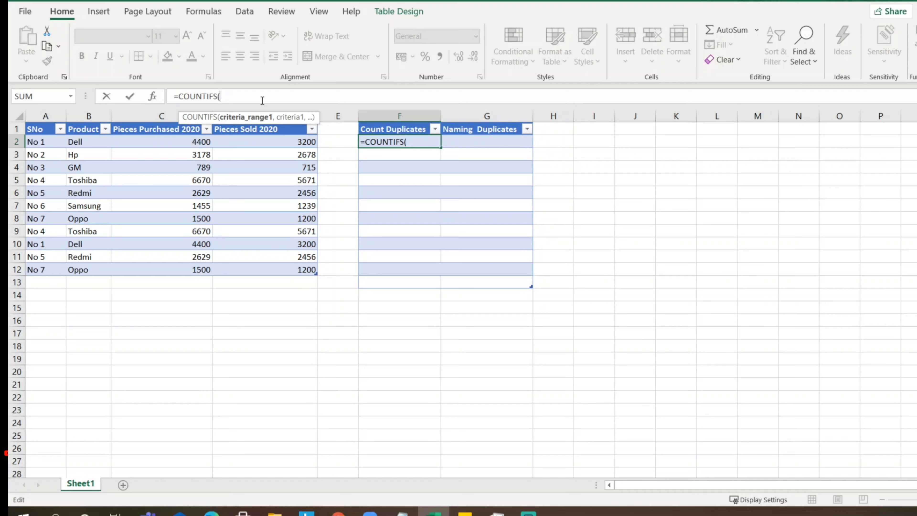
text(A2)
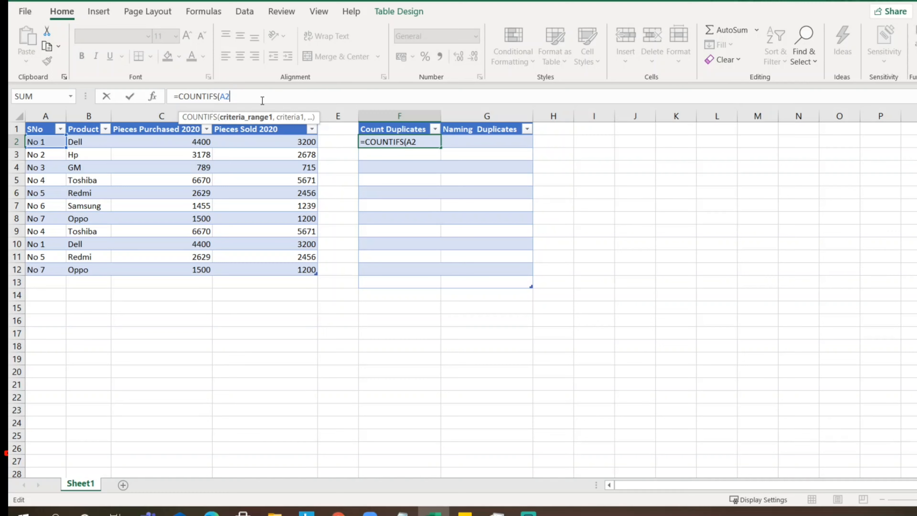
key(F4)
key(BackSpace)
key(BackSpace)
key(BackSpace)
key(BackSpace)
key(BackSpace)
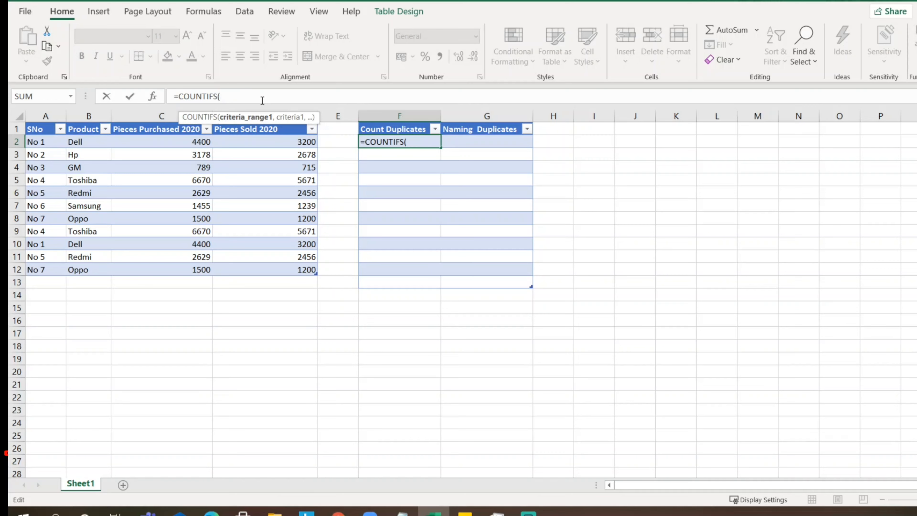
text($A$@)
key(BackSpace)
text(2)
key(BackSpace)
key(BackSpace)
key(BackSpace)
key(BackSpace)
text(A2)
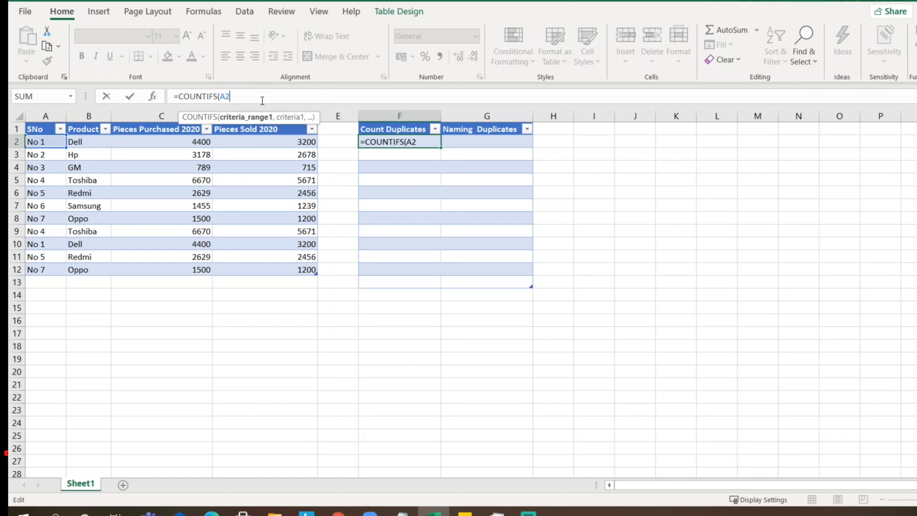
key(F4)
text(:A2,)
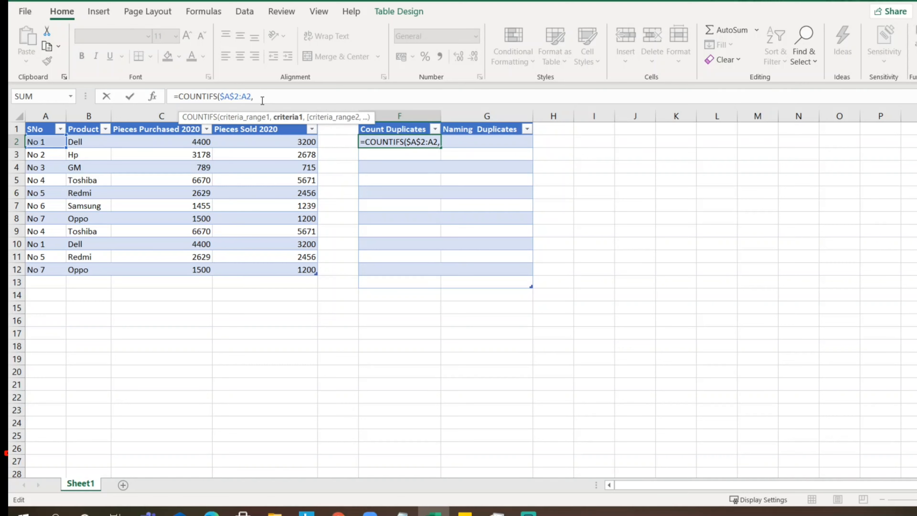
text(A2)
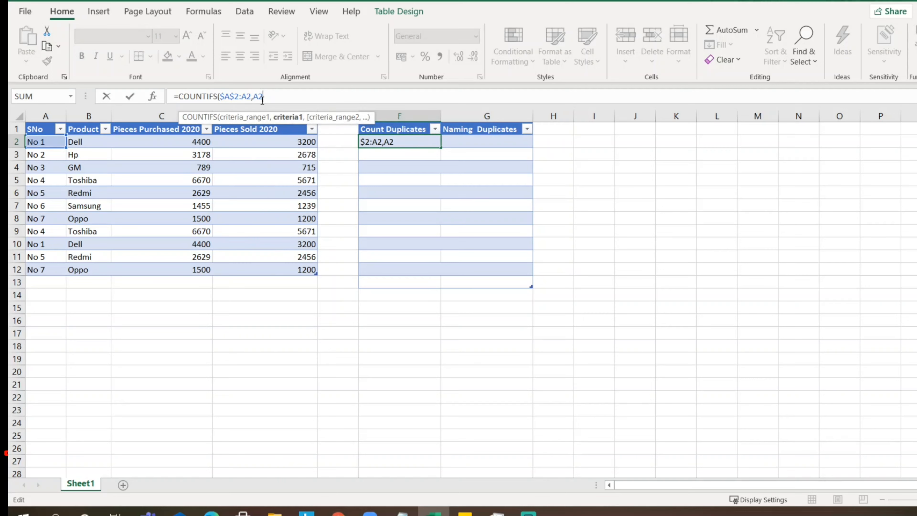
text(,)
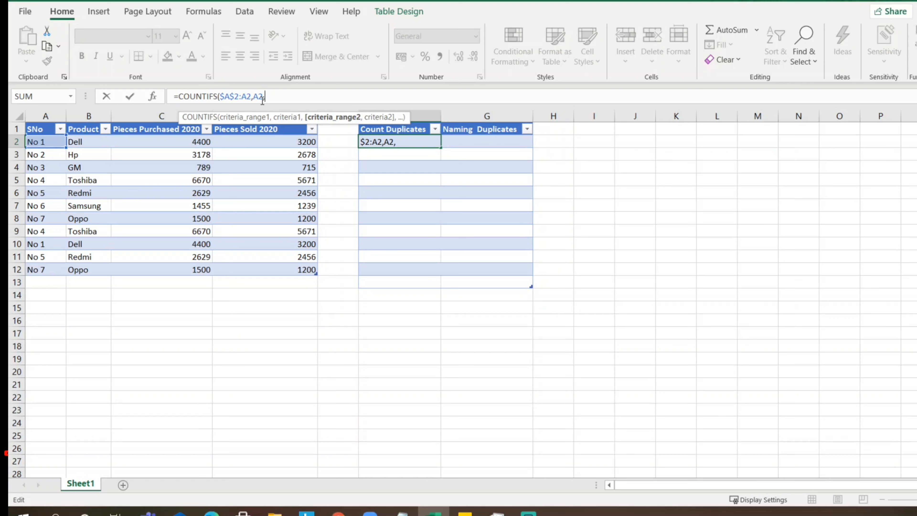
Step: Copy the first condition and edit the copy into a second pair, $B$2:B2,B2
key(shift+Left)
key(shift+Left)
key(shift+Left)
key(shift+Left)
key(shift+Left)
key(shift+Left)
key(shift+Left)
key(shift+Left)
key(shift+Left)
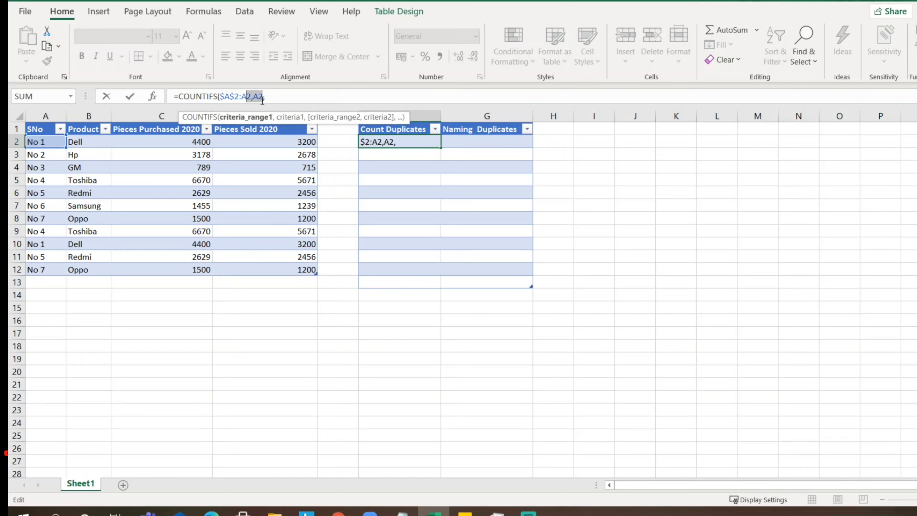
key(shift+Left)
key(shift+Left)
key(ctrl+c)
key(Right)
key(Right)
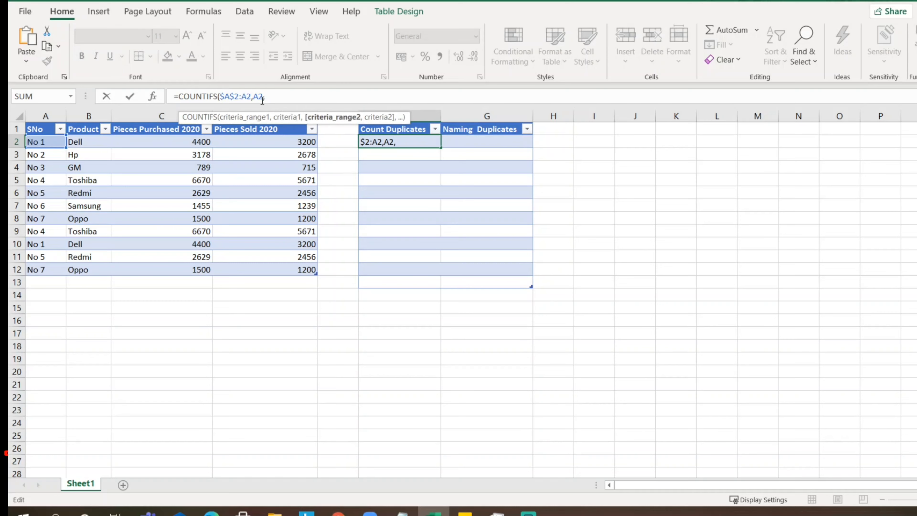
key(ctrl+v)
key(Left)
key(Left)
key(Left)
key(Left)
key(Left)
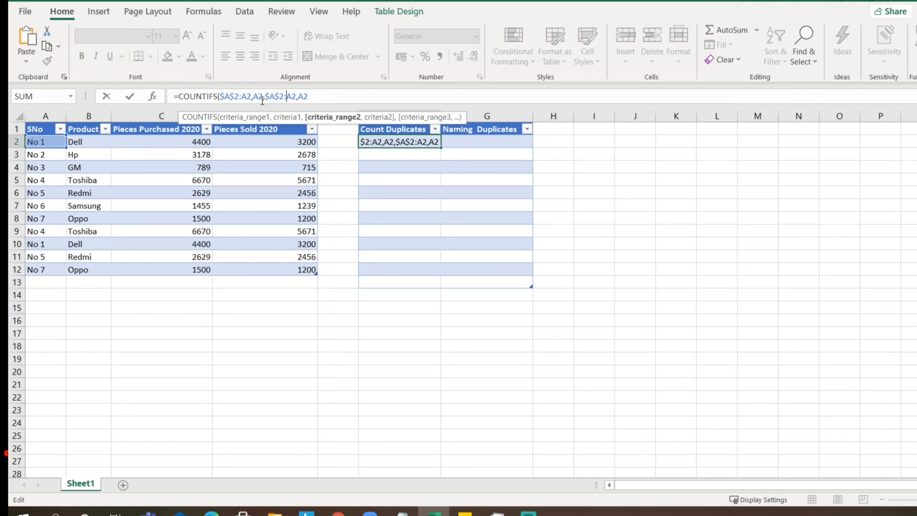
key(Left)
key(Left)
key(Left)
key(BackSpace)
text(B)
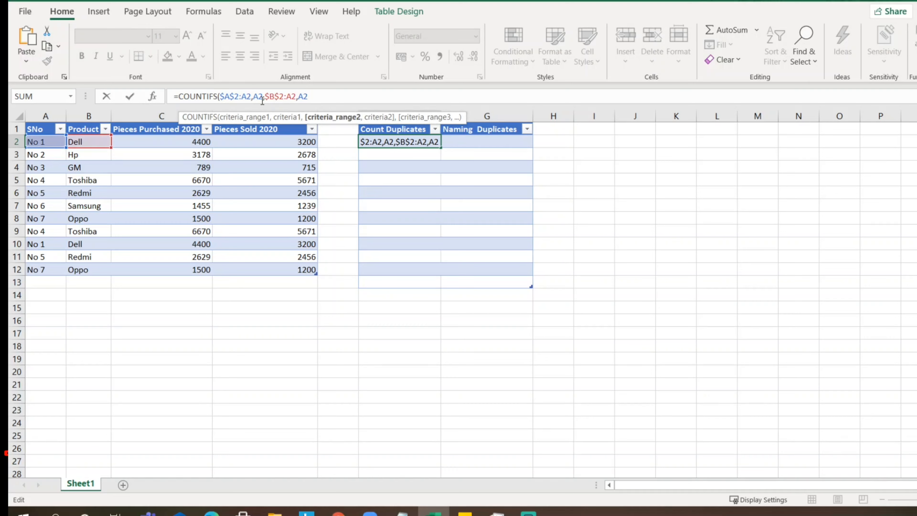
key(Right)
key(Right)
key(Right)
key(Right)
key(BackSpace)
text(B)
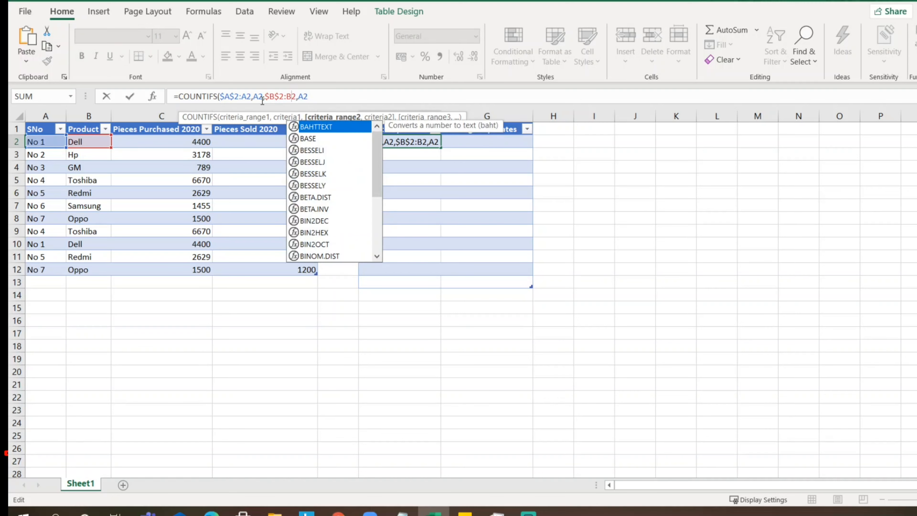
key(Right)
key(Right)
key(Right)
key(BackSpace)
text(B2)
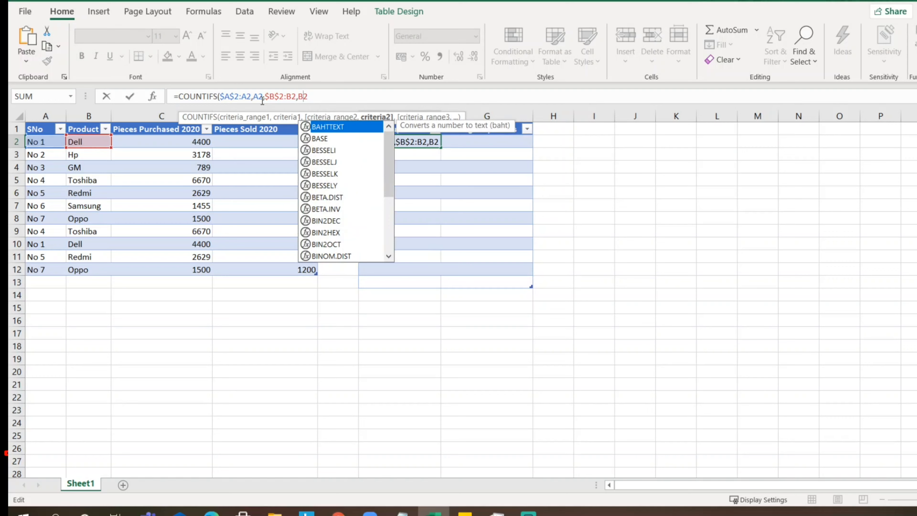
text(,)
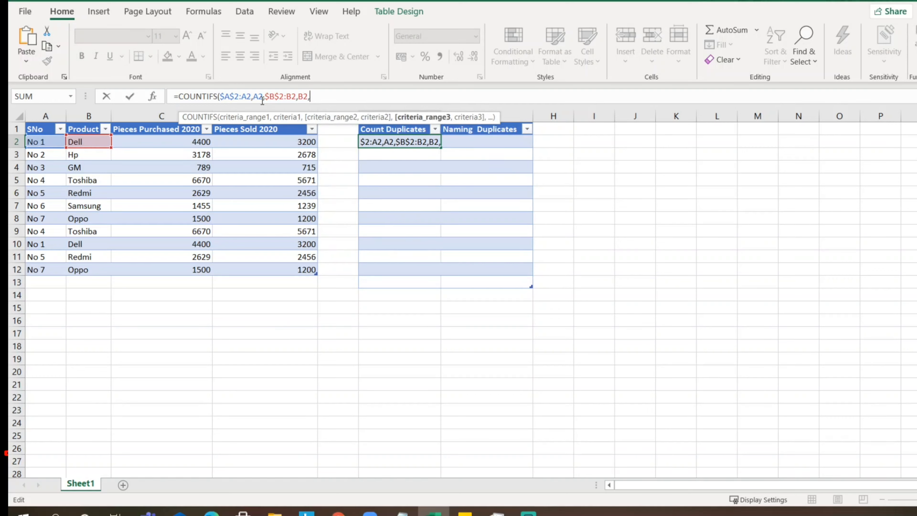
Step: Add a third condition pair, $C$2:C2,C2, followed by a comma
key(Left)
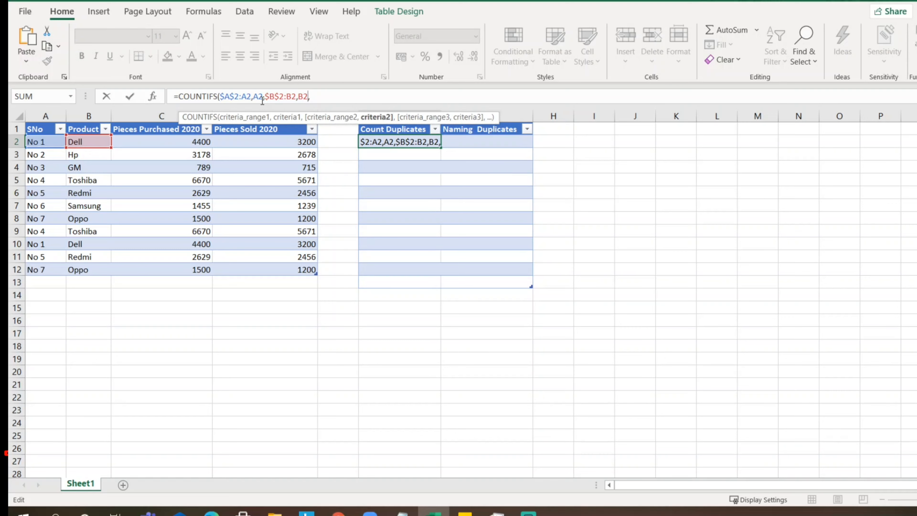
key(shift+Left)
key(shift+Left)
key(shift+Left)
key(shift+Left)
key(shift+Left)
key(shift+Left)
key(shift+Left)
key(shift+Left)
key(shift+Left)
key(shift+Left)
key(ctrl+c)
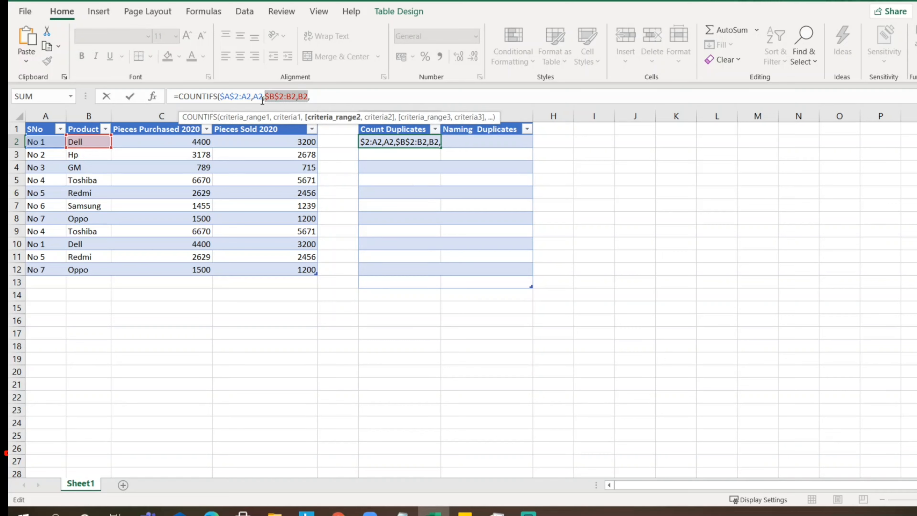
key(End)
key(ctrl+v)
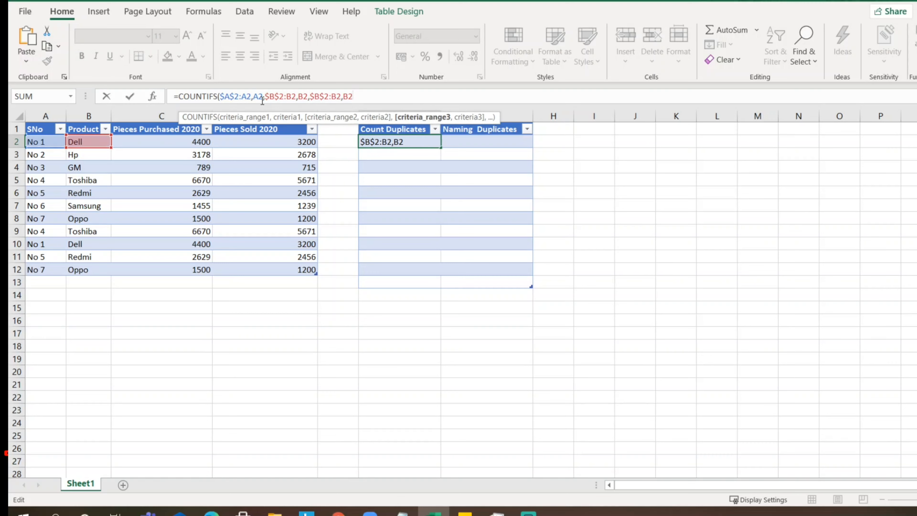
key(Left)
key(Left)
key(Left)
key(Left)
key(Left)
key(Left)
key(Left)
key(Left)
key(Left)
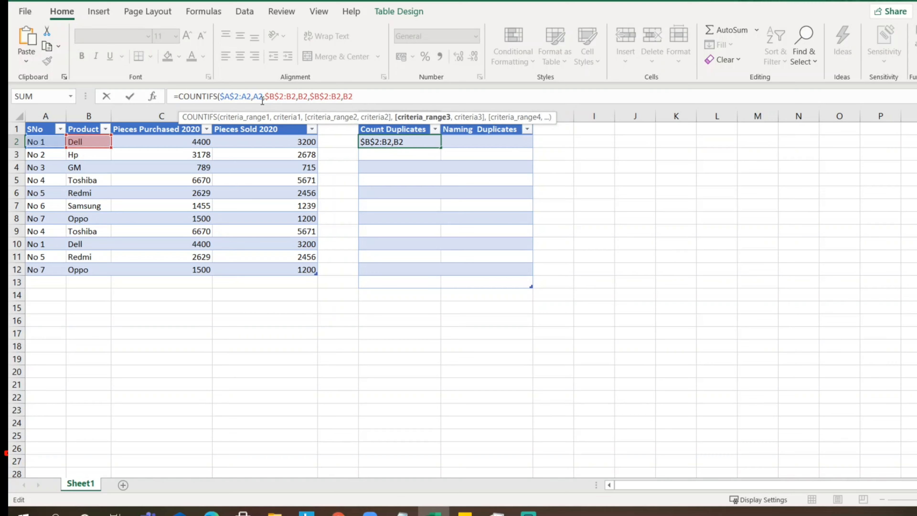
key(Delete)
text(C)
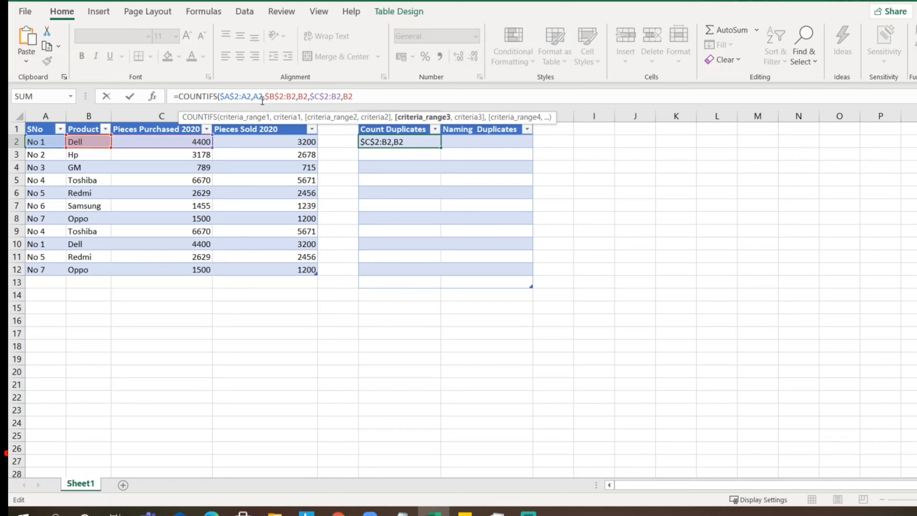
key(Right)
key(Right)
key(BackSpace)
text(C)
key(Right)
key(Right)
key(Right)
key(BackSpace)
text(C)
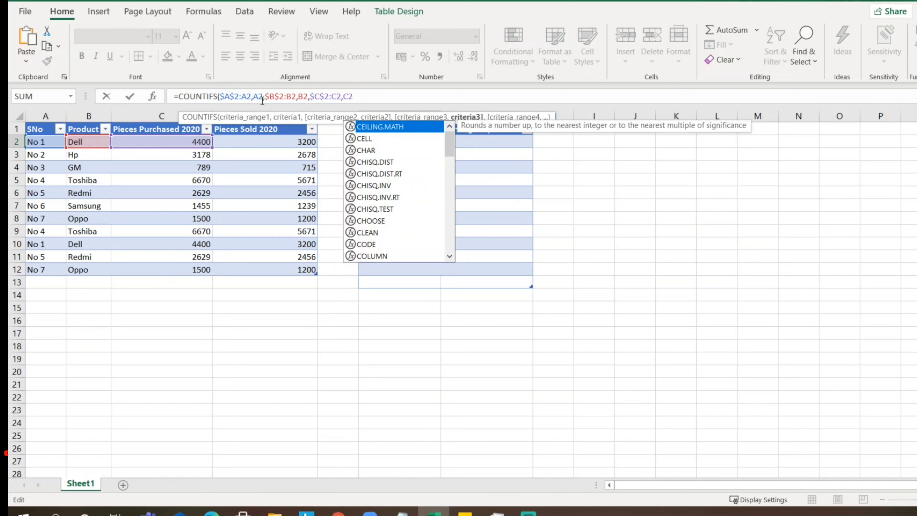
key(Right)
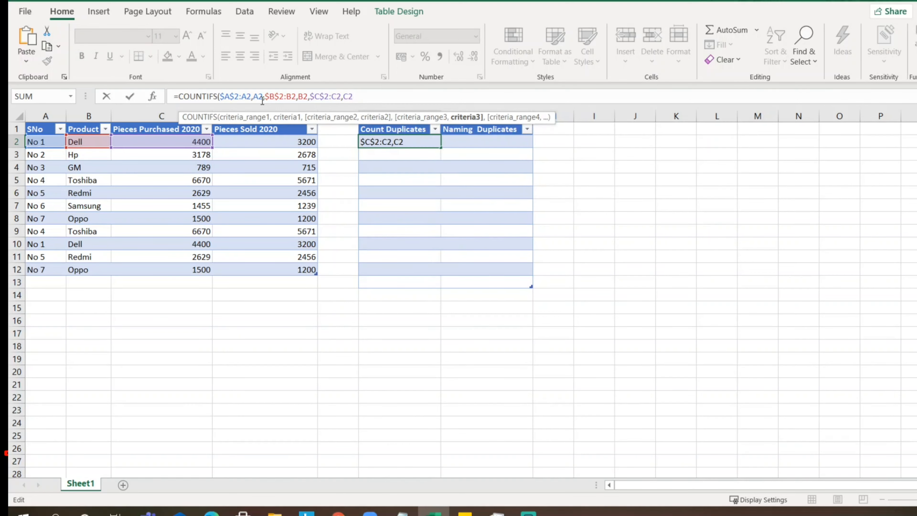
text(,)
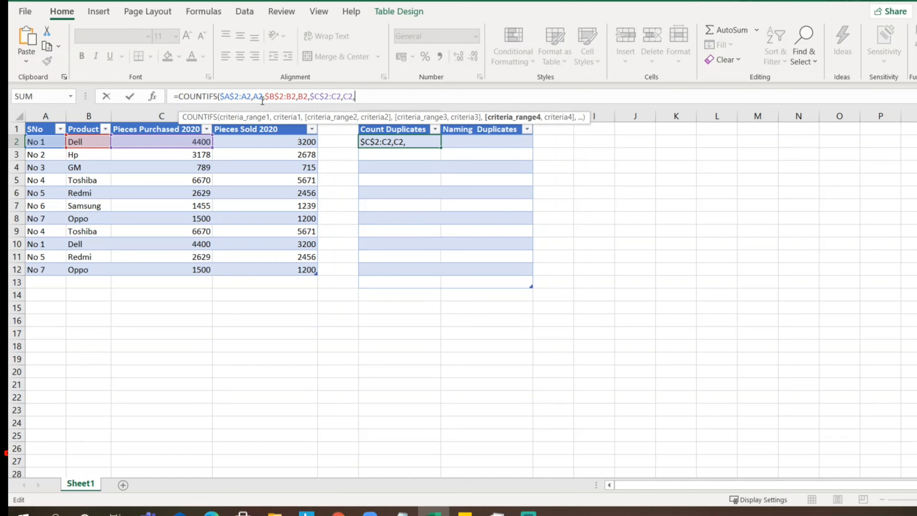
Step: Add the $D$2:D2,D2 condition, close the COUNTIFS and commit it down column F
key(ctrl+v)
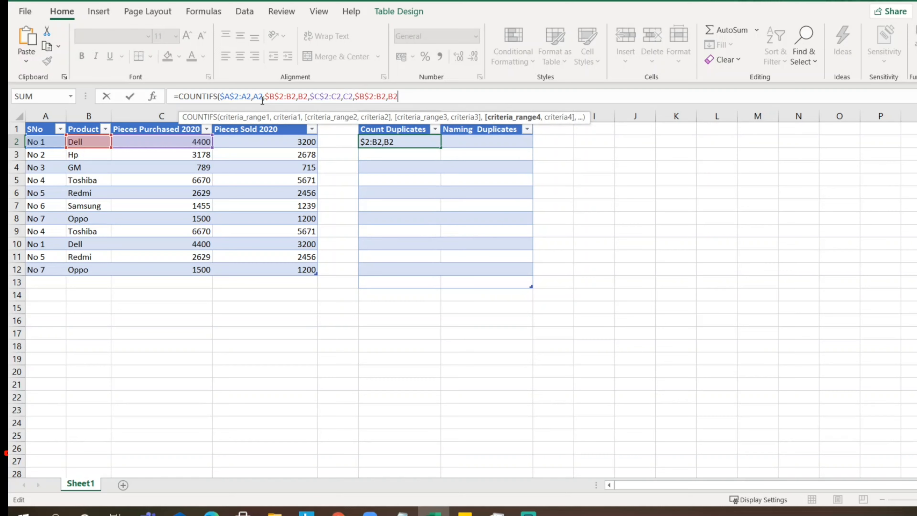
key(Left)
key(Left)
key(Left)
key(Left)
key(Left)
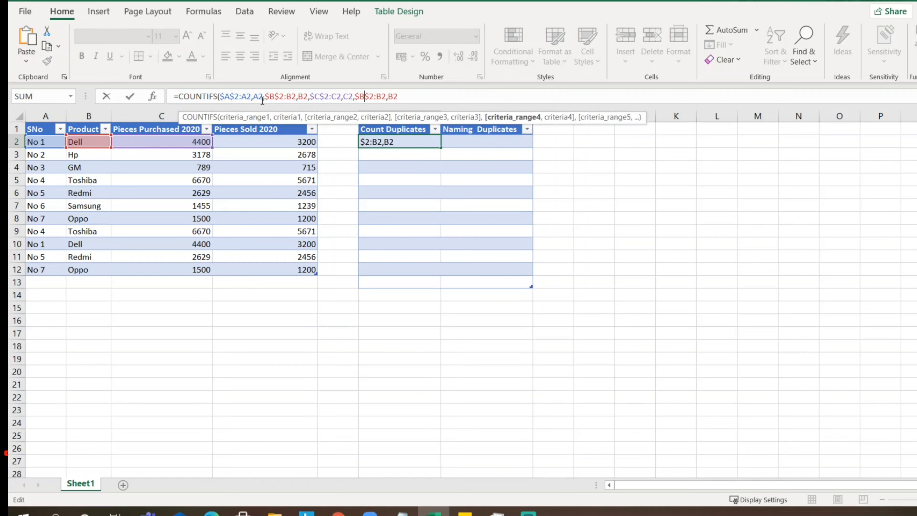
key(BackSpace)
text(D)
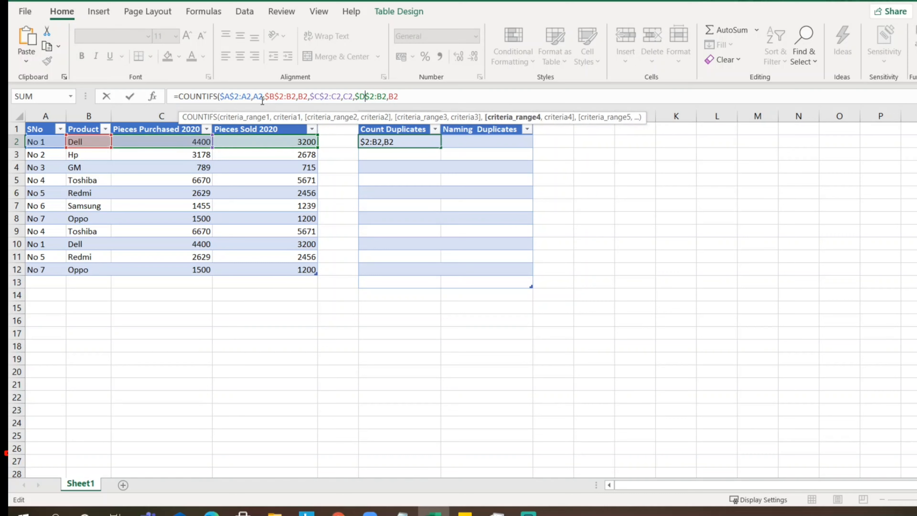
key(Right)
key(Right)
key(Right)
key(Right)
key(BackSpace)
text(D)
key(Right)
key(Right)
key(Right)
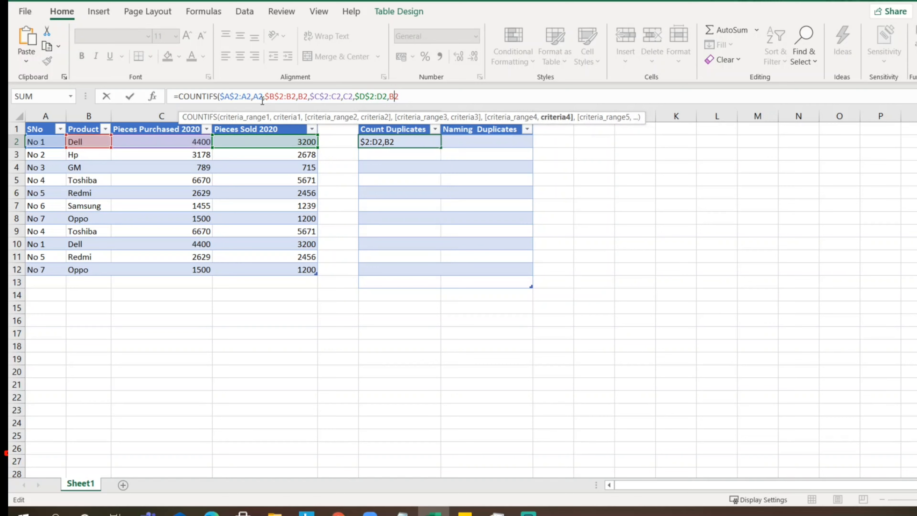
key(BackSpace)
text(D)
key(Right)
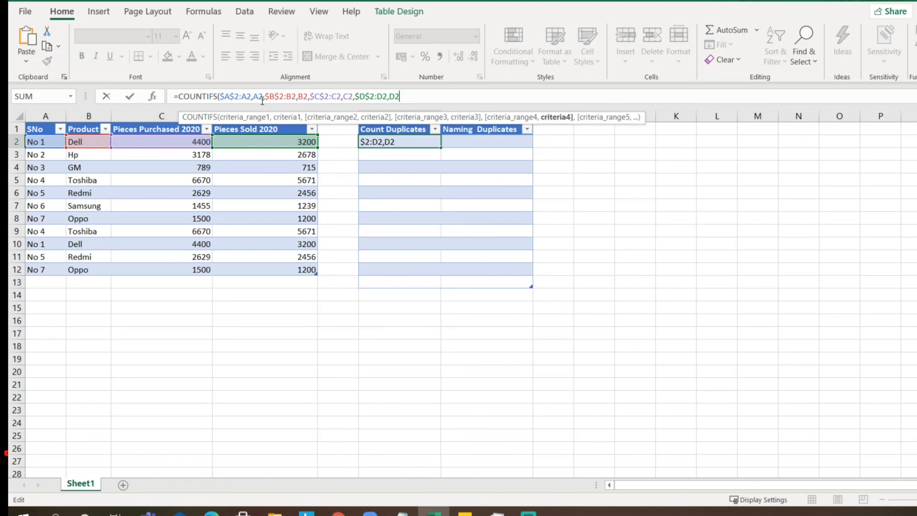
text())
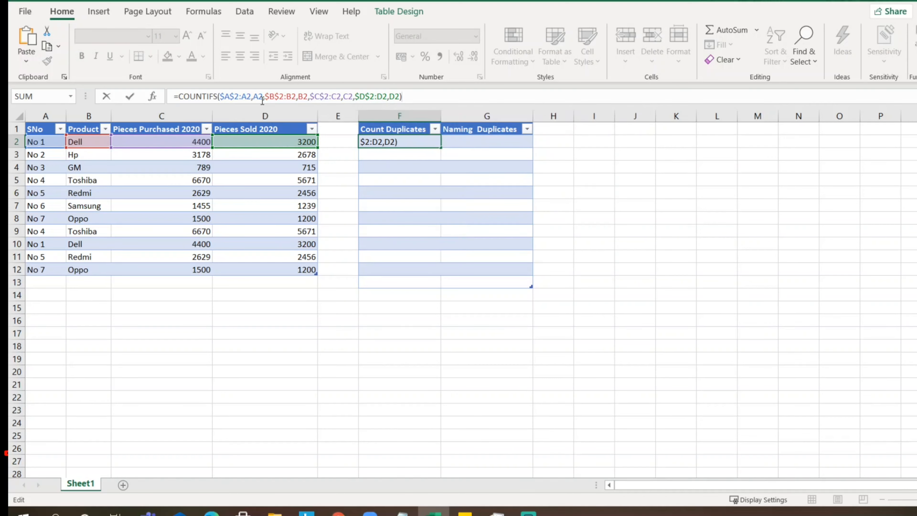
key(Tab)
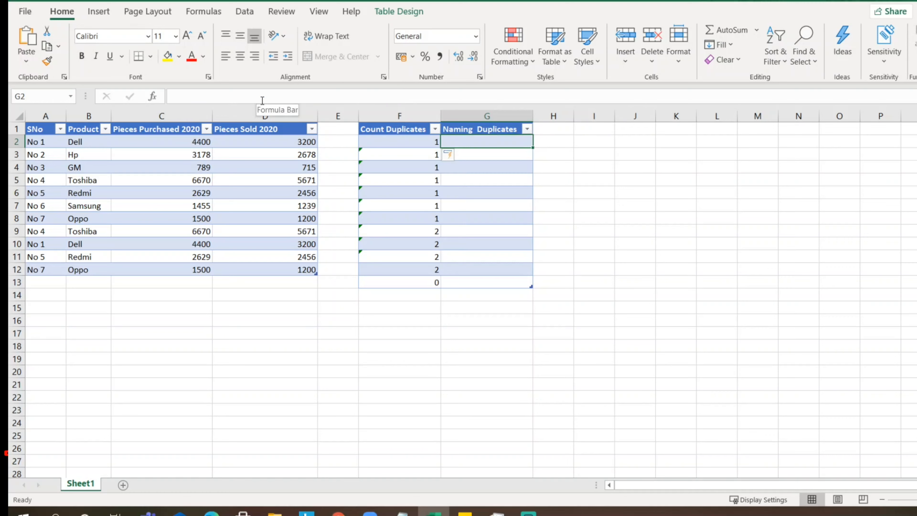
Step: Check the count result in F9 and the SNo in A9
key(Left)
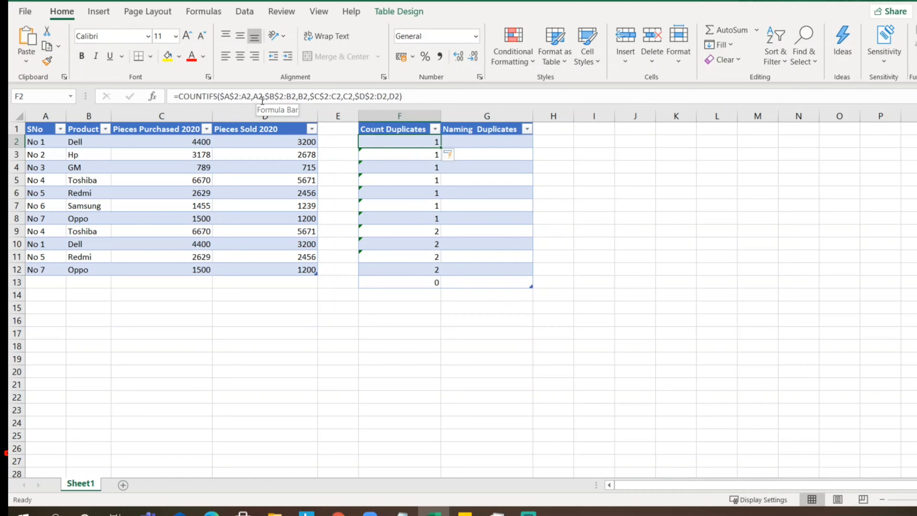
key(Down)
key(Down)
key(Down)
key(Down)
key(Down)
key(Down)
key(Down)
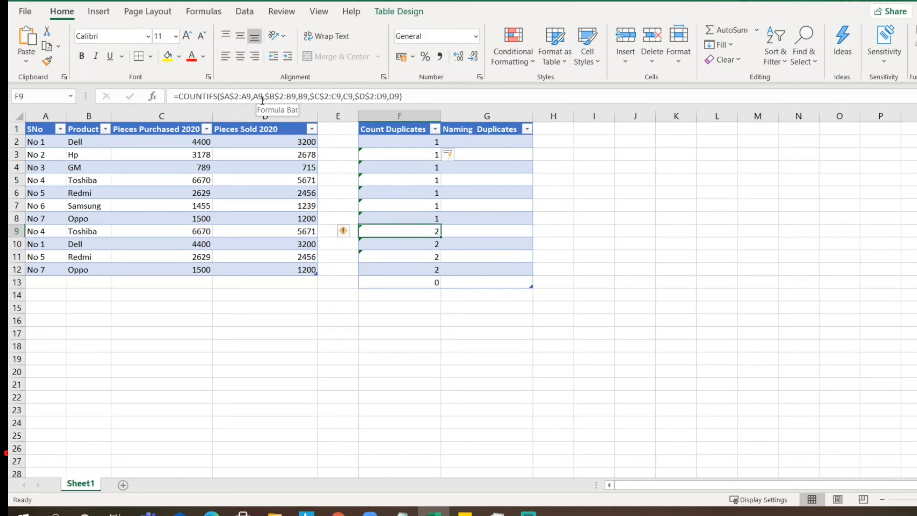
key(Left)
key(Left)
key(Left)
key(Left)
key(Left)
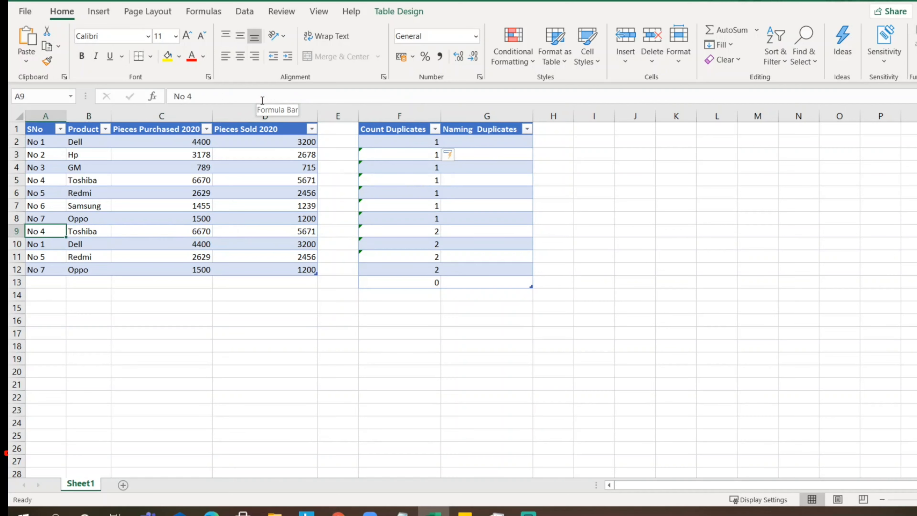
Step: Change row 12's SNo from No 7 to No 12, then undo it back to No 7
key(Down)
key(Down)
key(Down)
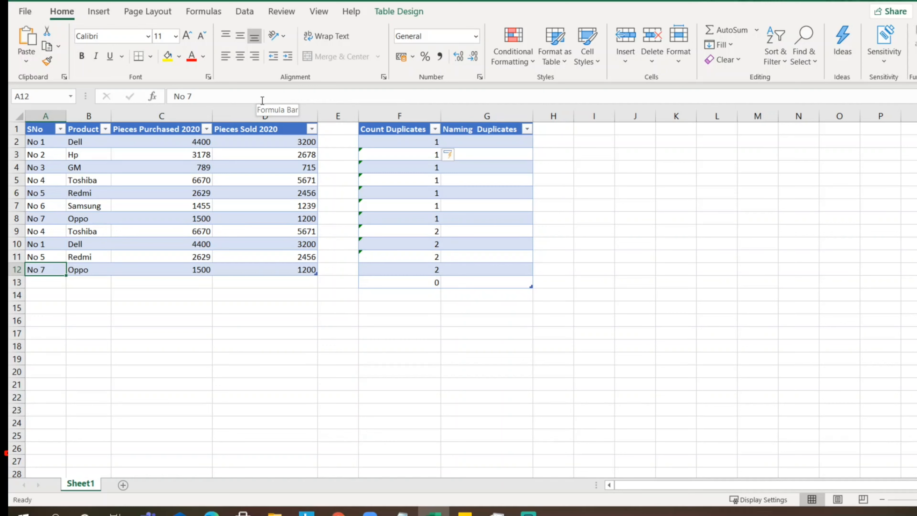
click(209, 97)
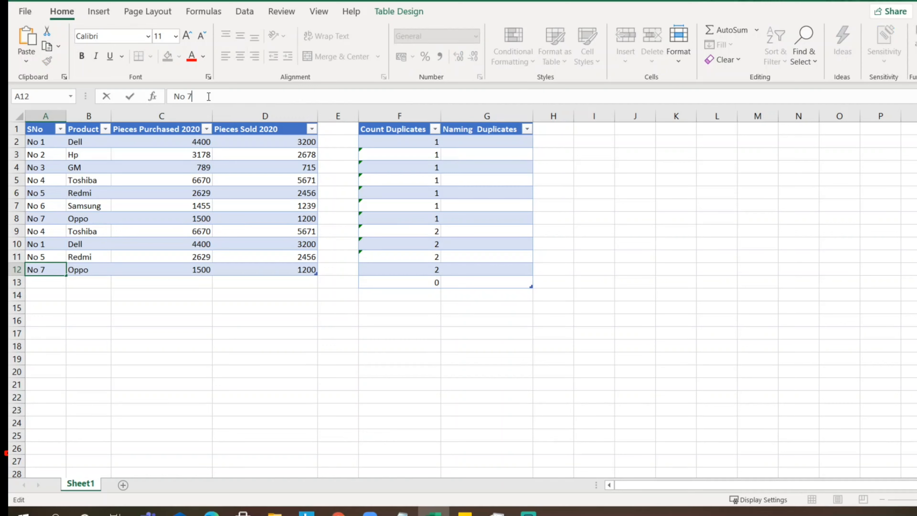
key(BackSpace)
text(12)
key(Tab)
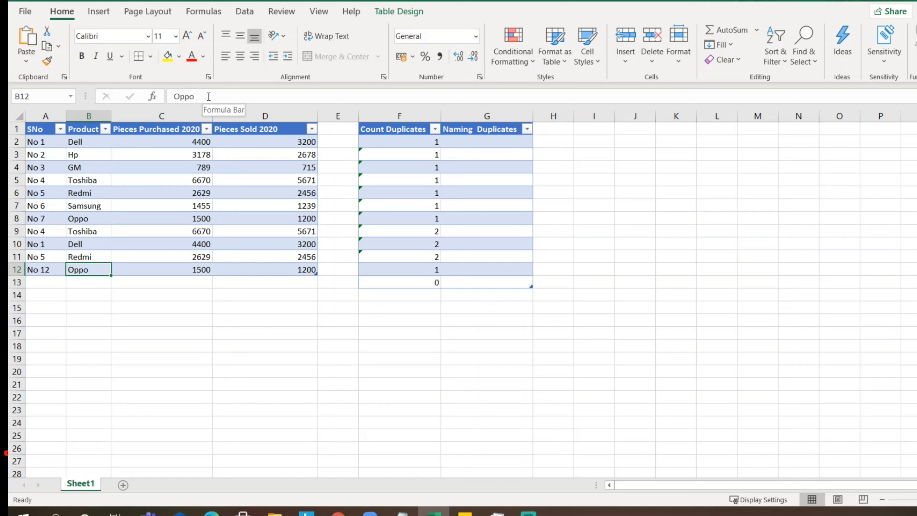
key(ctrl+z)
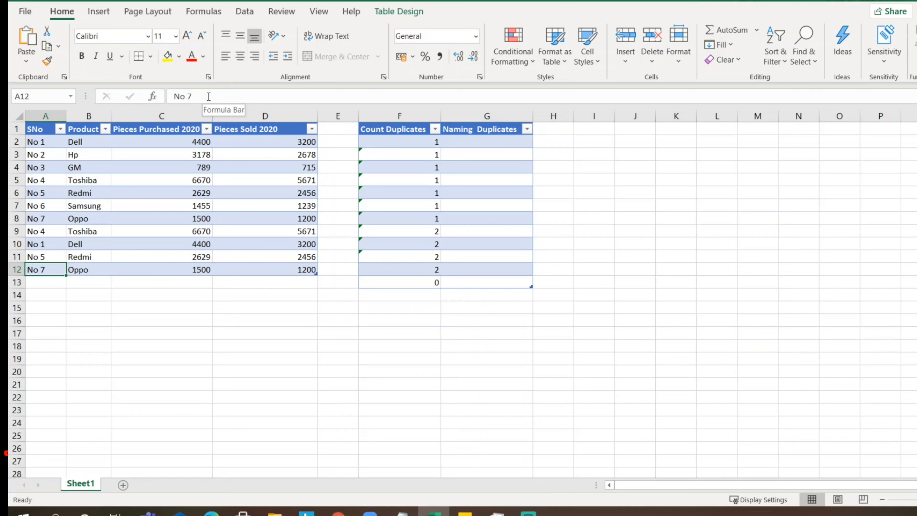
Step: Clear the stray 0 count from F13
key(Right)
key(Right)
key(Right)
key(Right)
key(Right)
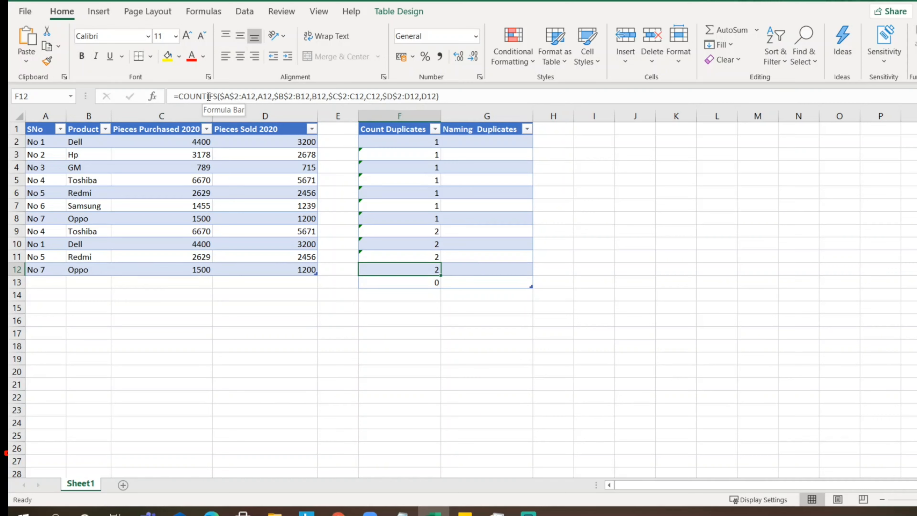
key(Down)
key(BackSpace)
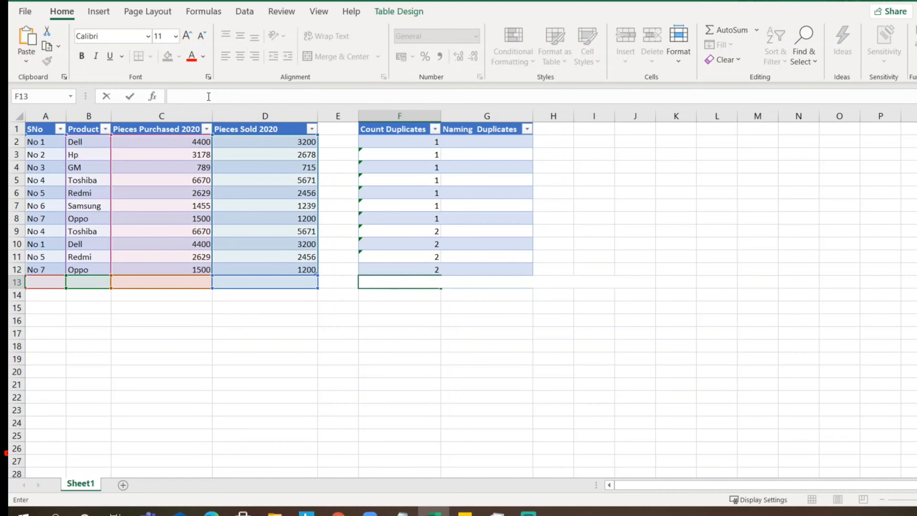
Step: Begin an =IF( formula in G2, then cancel it, leaving the cell empty
key(Tab)
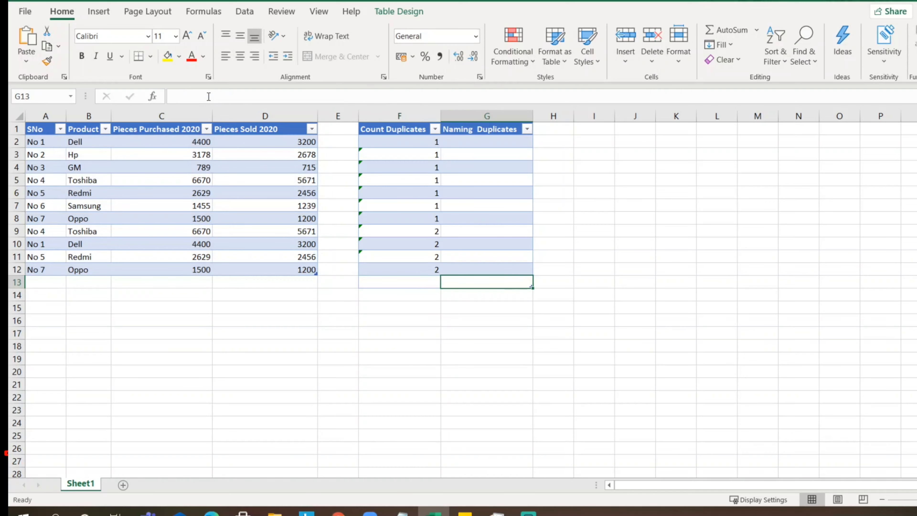
key(Up)
key(Up)
key(Up)
key(Up)
key(Up)
key(Up)
key(Up)
key(Up)
key(Up)
key(Up)
key(Up)
key(Up)
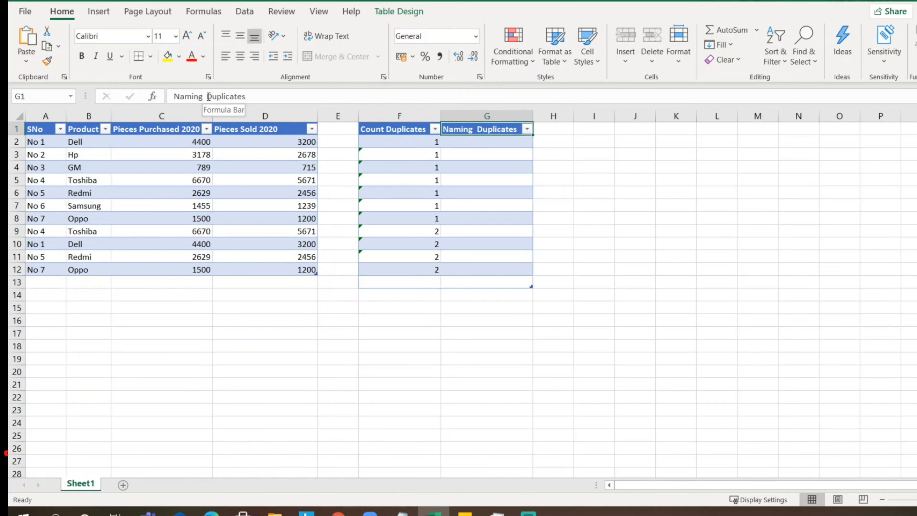
key(Down)
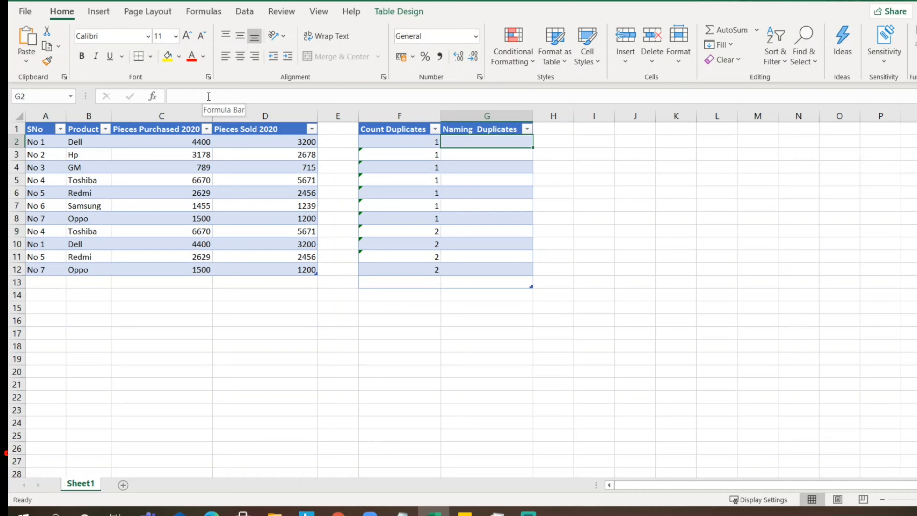
click(209, 97)
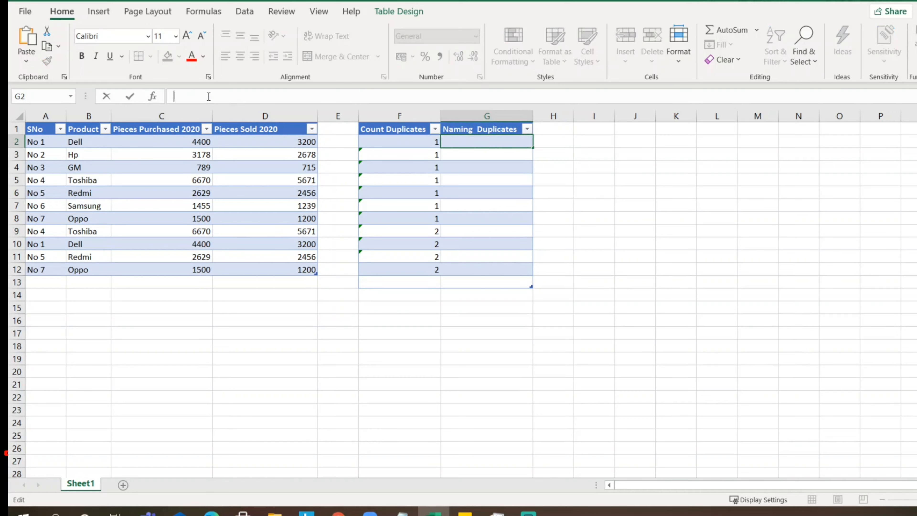
text(=IF)
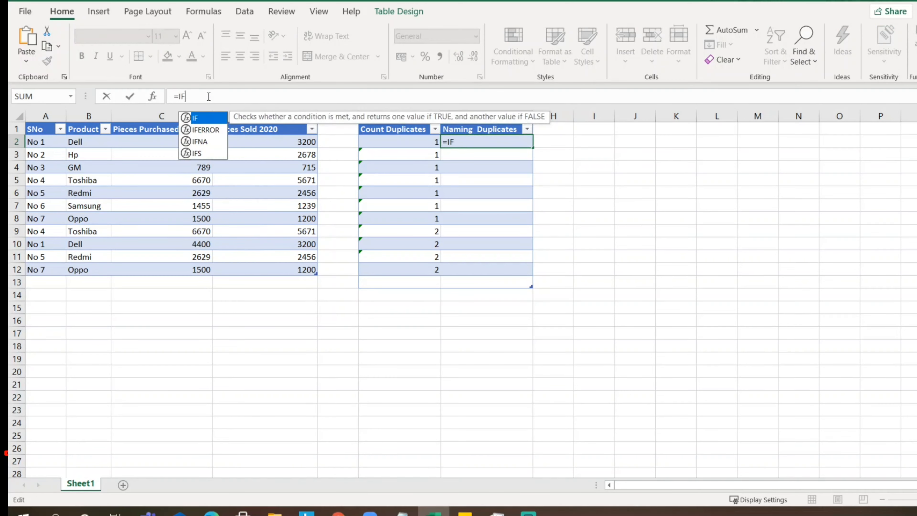
text(()
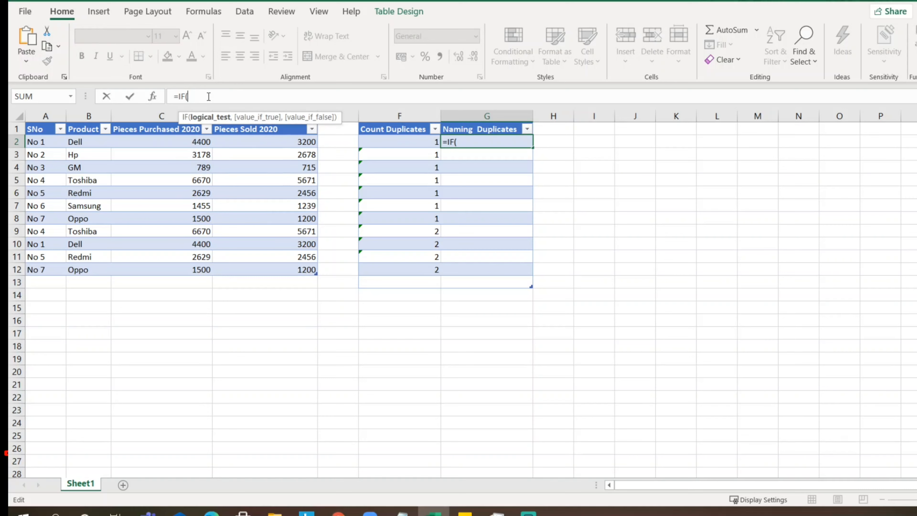
key(BackSpace)
key(BackSpace)
key(BackSpace)
key(BackSpace)
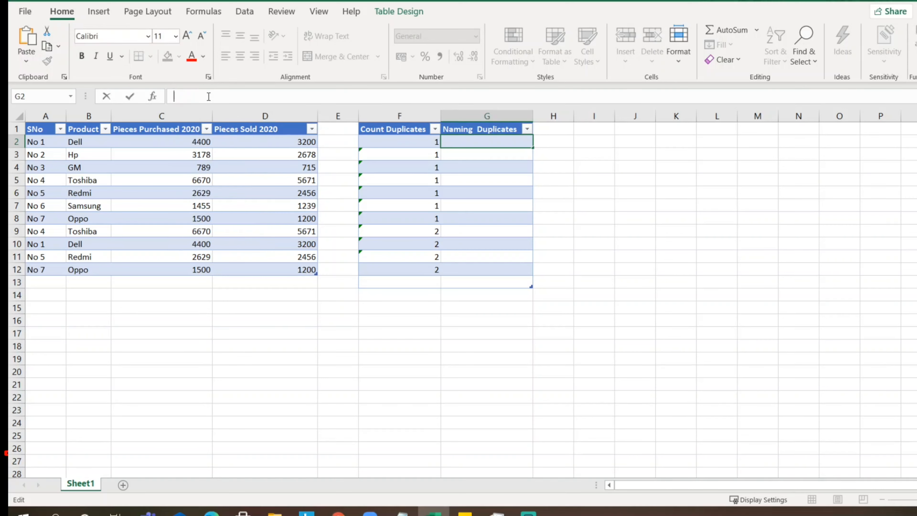
key(Escape)
Step: Copy the COUNTIFS expression from F2's formula and recommit F2
key(Left)
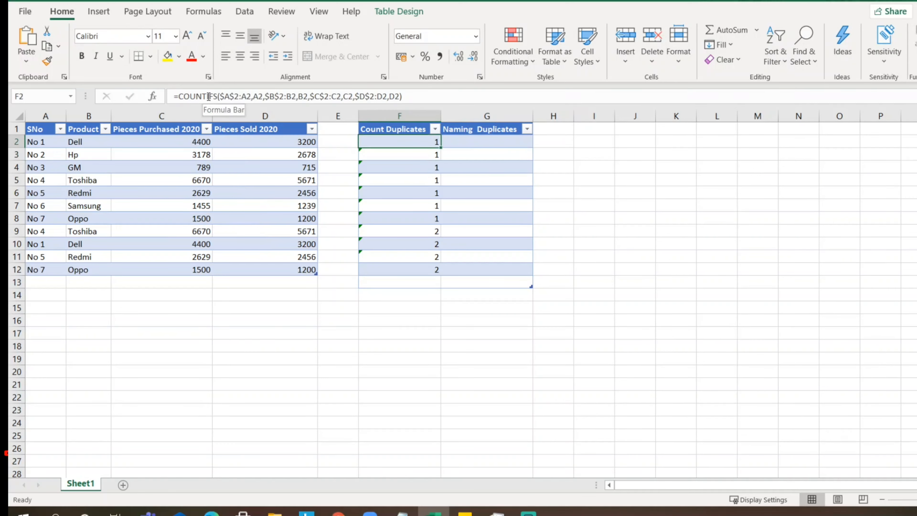
click(410, 97)
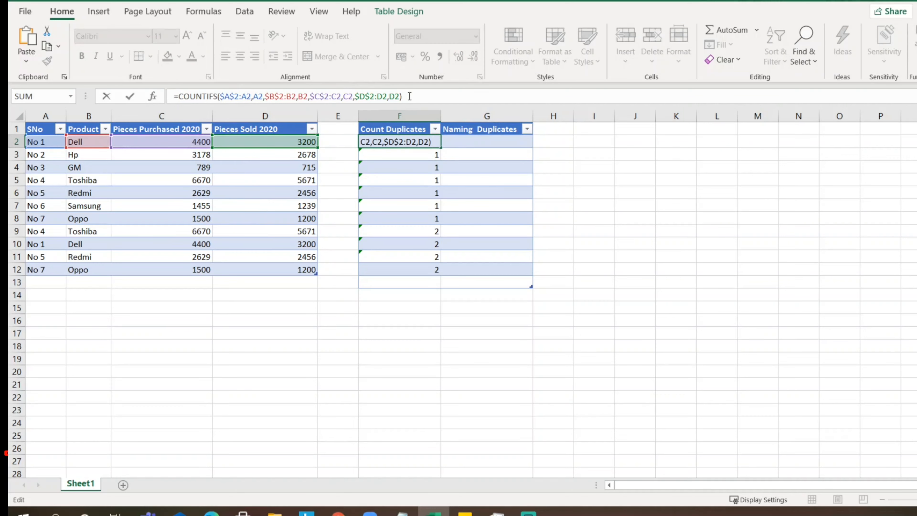
key(shift+Left)
key(shift+Left)
key(shift+Left)
key(shift+Left)
key(shift+Left)
key(shift+Left)
key(shift+Left)
key(shift+Left)
key(shift+Left)
key(shift+Left)
key(shift+Left)
key(shift+Left)
key(shift+Left)
key(shift+Left)
key(shift+Left)
key(shift+Left)
key(shift+Left)
key(shift+Left)
key(shift+Left)
key(shift+Left)
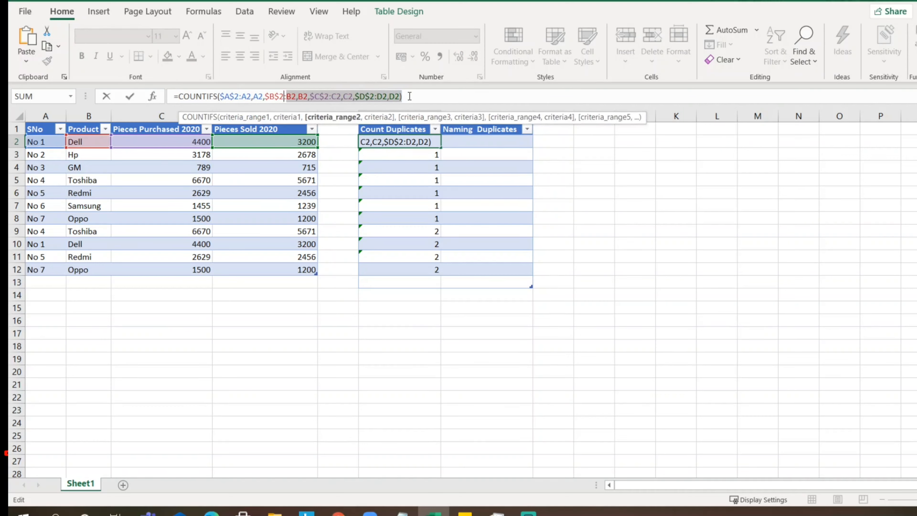
key(shift+Left)
key(shift+Left)
key(shift+Left)
key(shift+Left)
key(shift+Left)
key(shift+Left)
key(shift+Left)
key(shift+Left)
key(shift+Left)
key(ctrl+c)
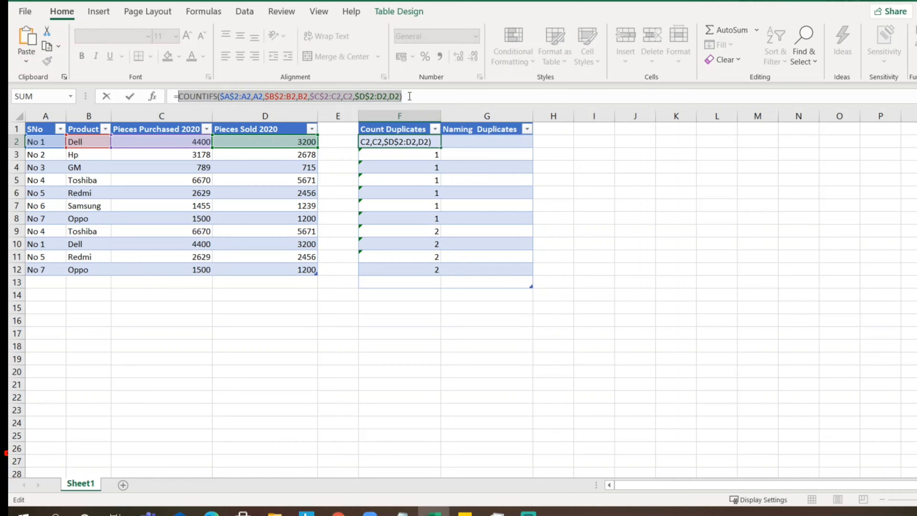
key(Right)
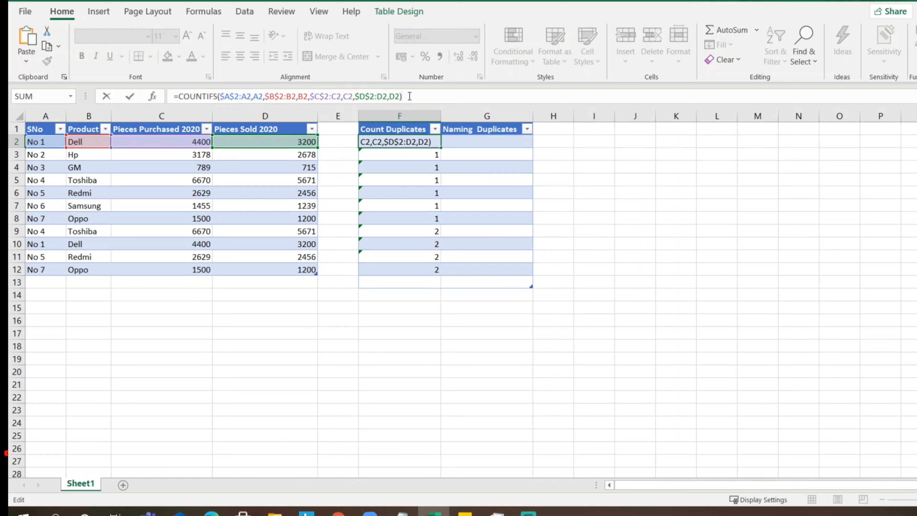
key(Tab)
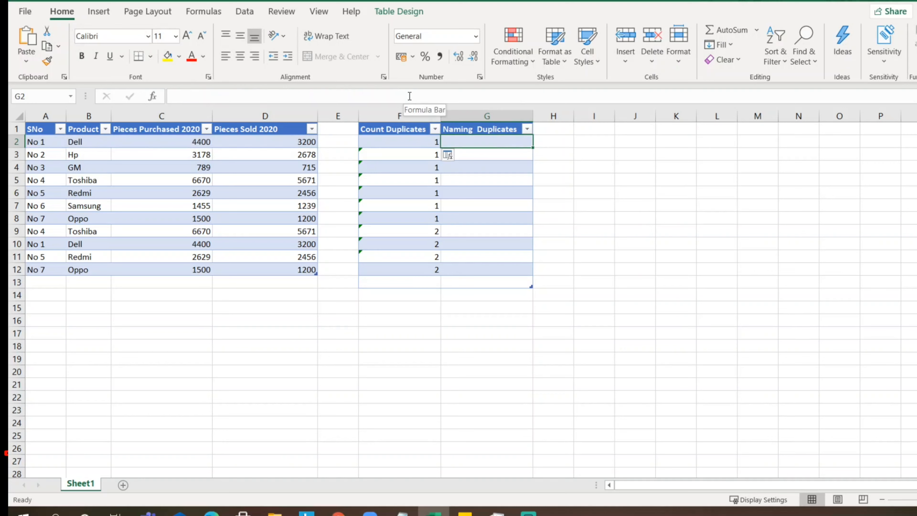
Step: In G2 enter =IF(COUNTIFS(...)>1,"Duplicate Entry",""), correcting a mistyped < to >
click(409, 96)
text(=)
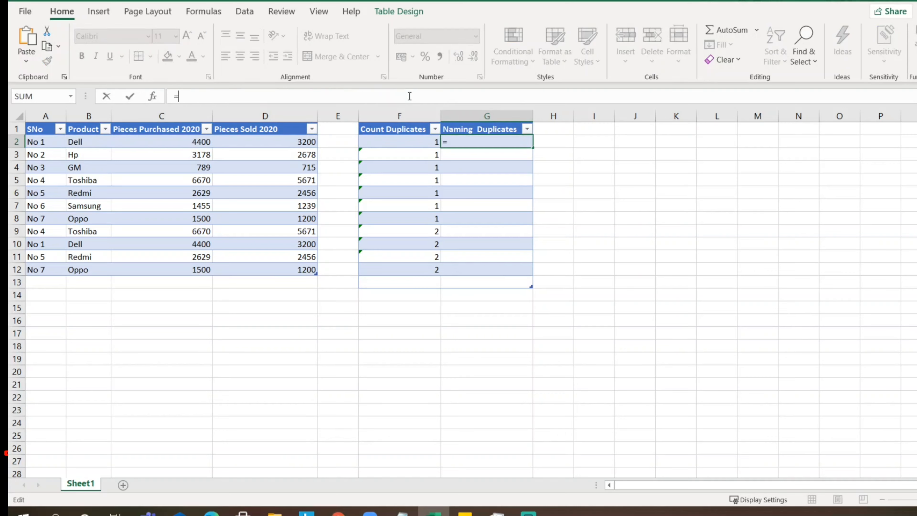
text(IF()
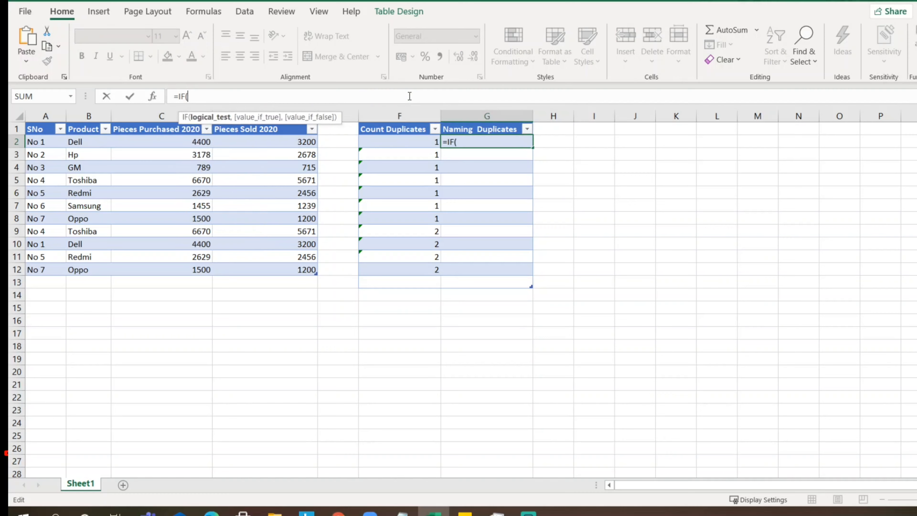
key(ctrl+v)
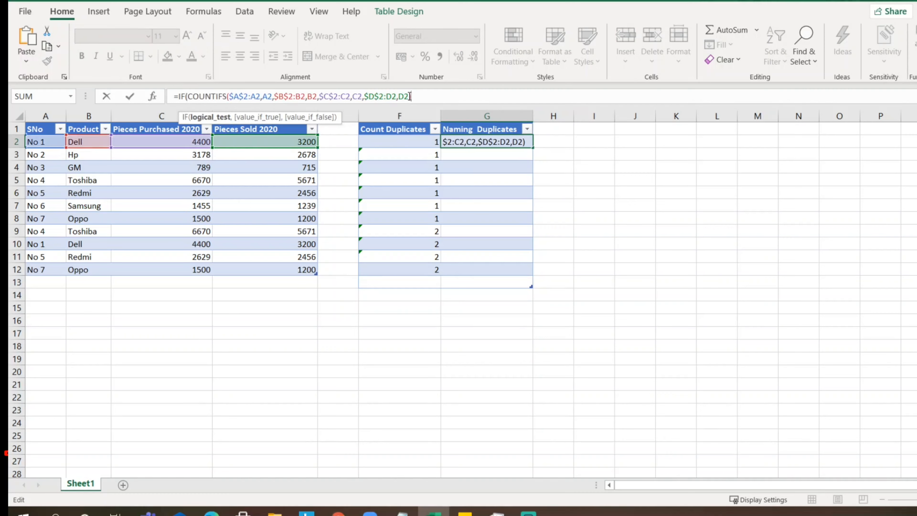
text(<1,)
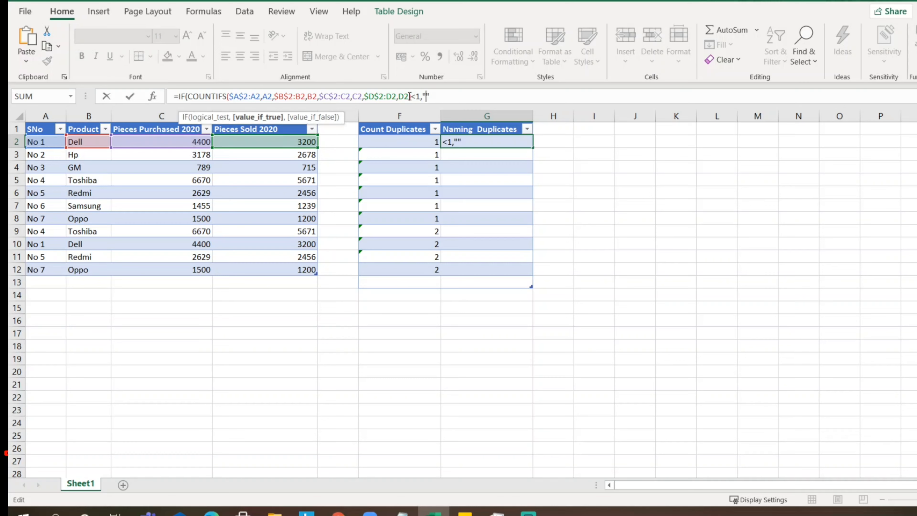
key(Left)
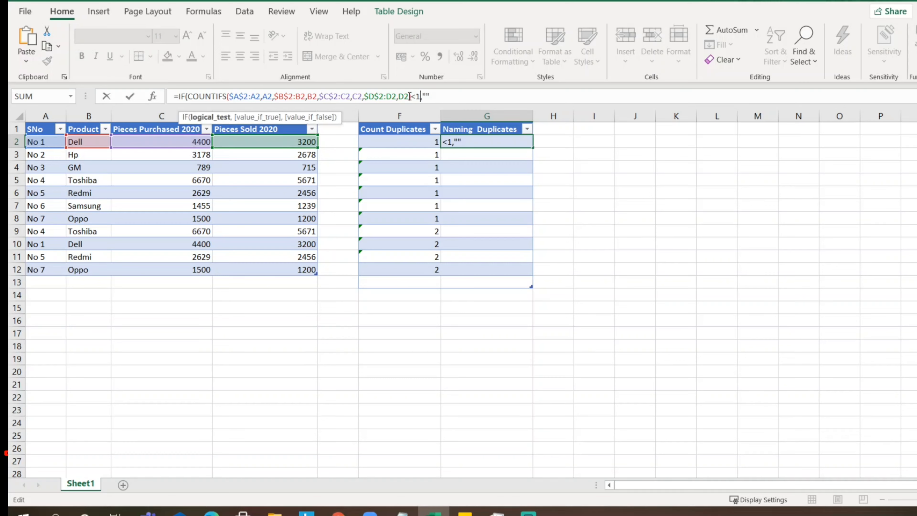
key(BackSpace)
text(>)
key(Right)
key(Right)
key(Right)
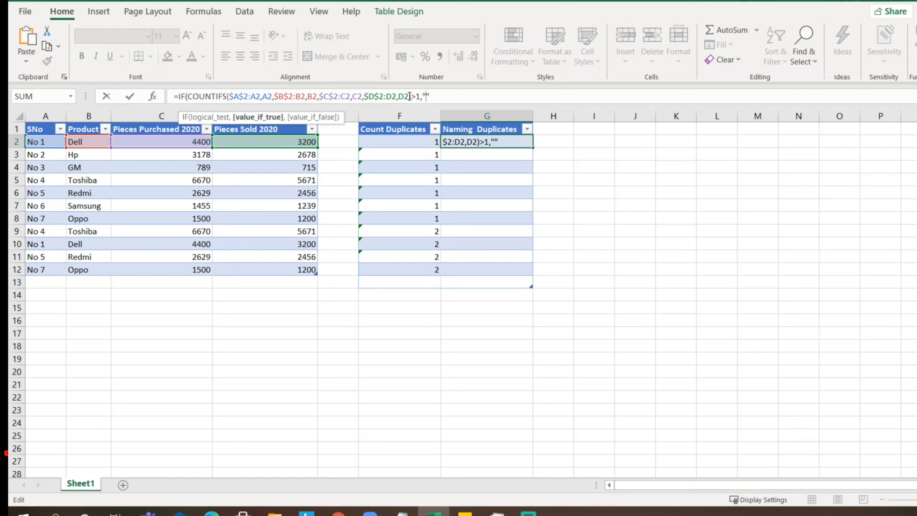
text(Duplicat)
text(e )
text(Entry)
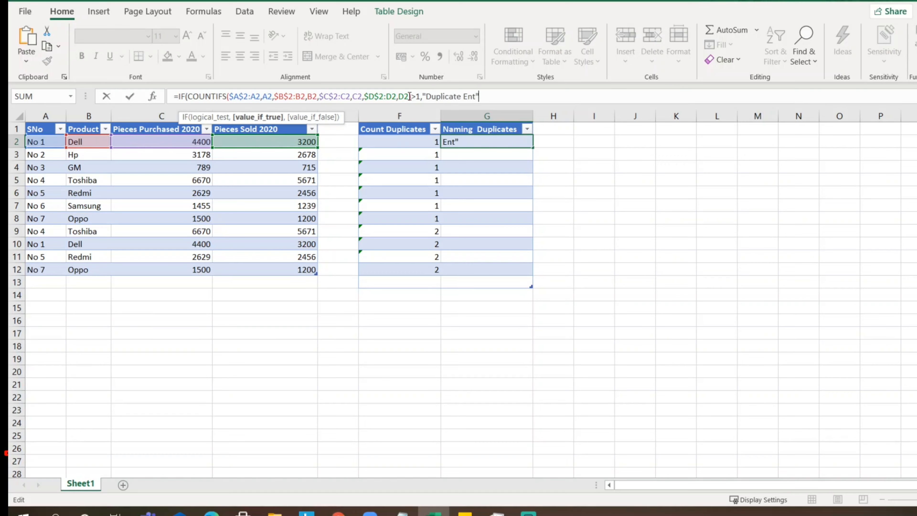
key(Right)
text(,")
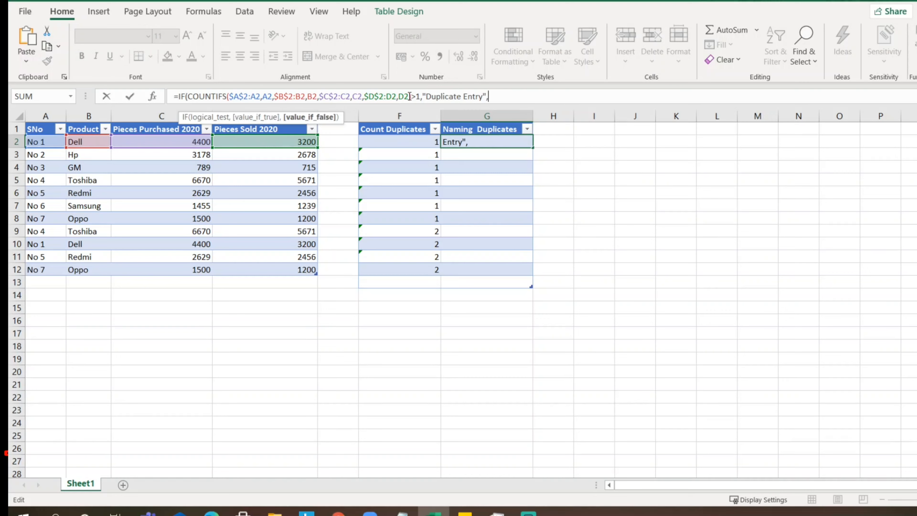
text("))
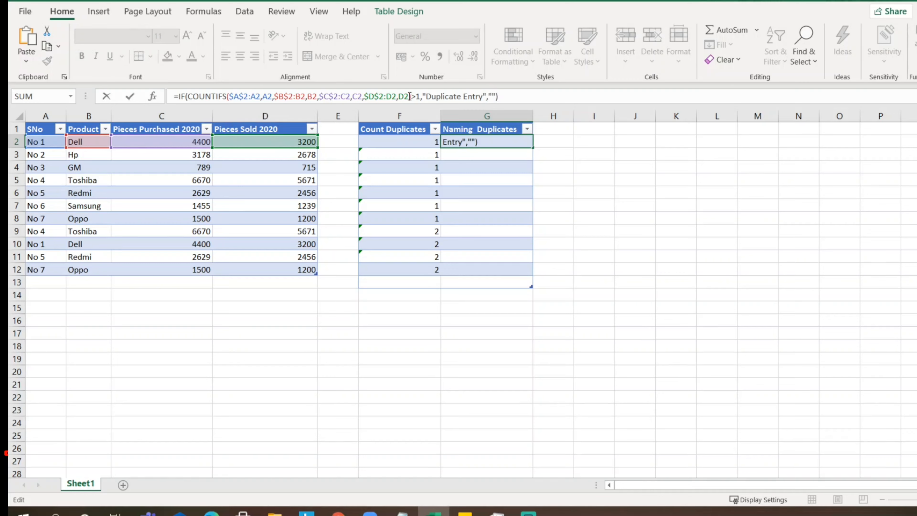
key(Return)
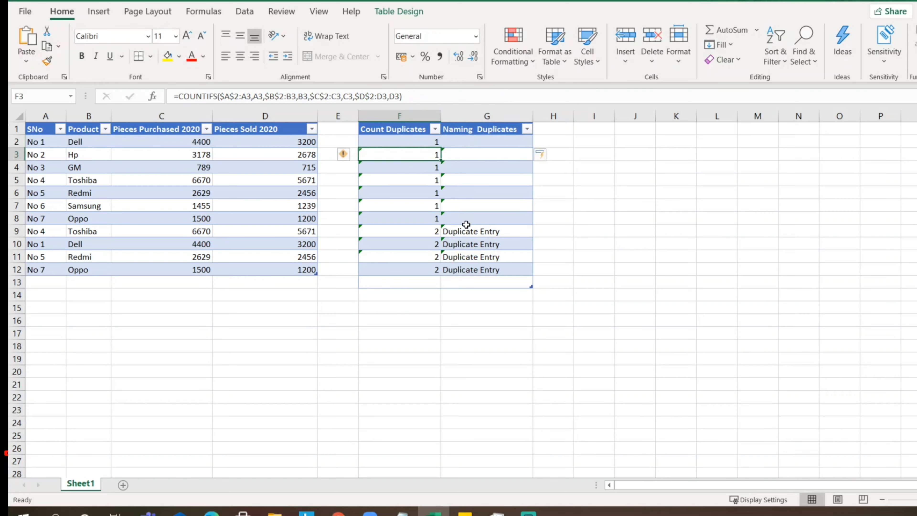
Step: Copy the No 7 Oppo row into row 13 and fill F2's count formula down to F13
click(465, 235)
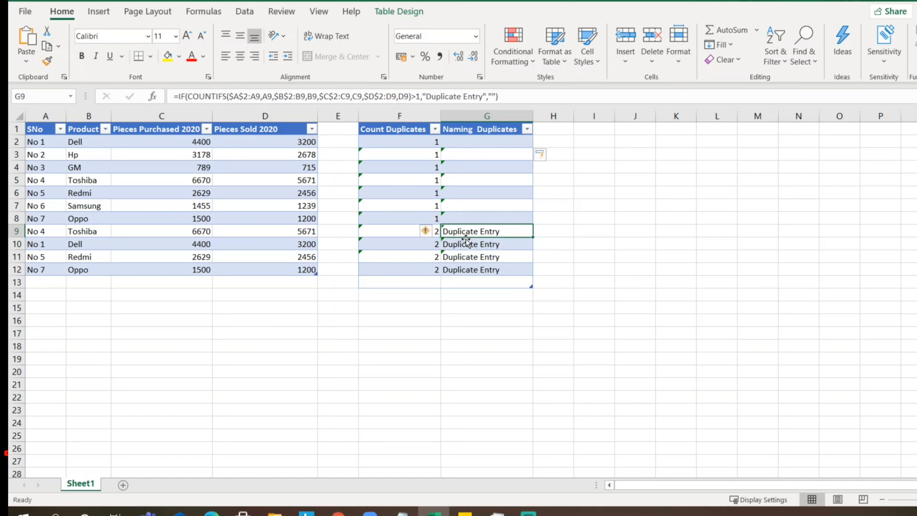
key(Down)
key(Down)
key(Down)
key(Left)
key(Home)
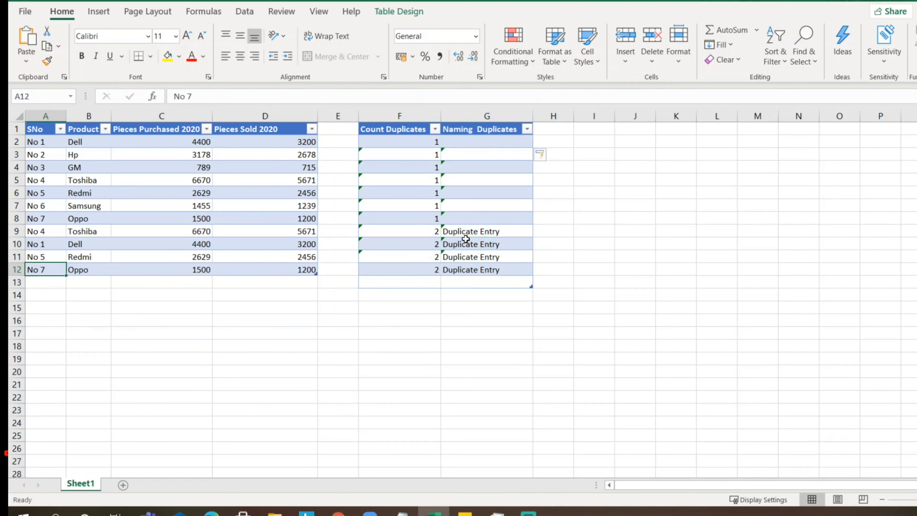
key(shift+Right)
key(shift+Right)
key(shift+Right)
key(shift+Right)
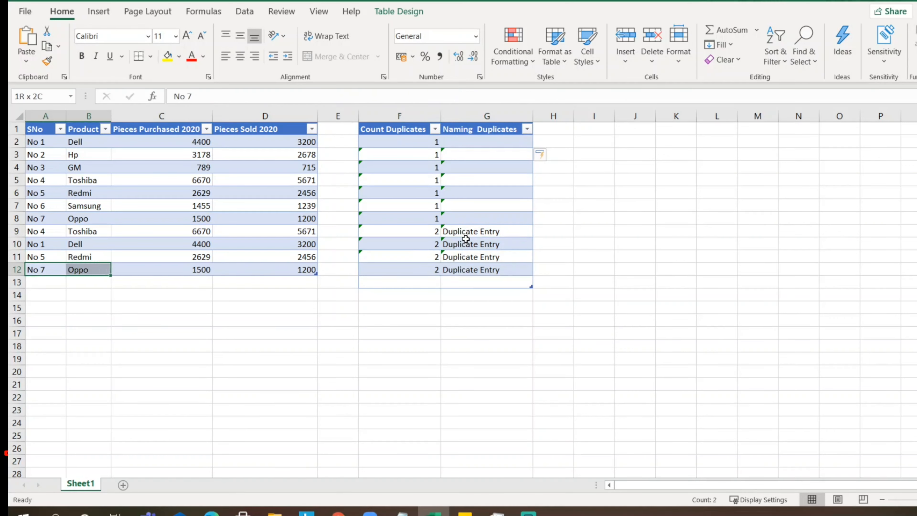
key(shift+Left)
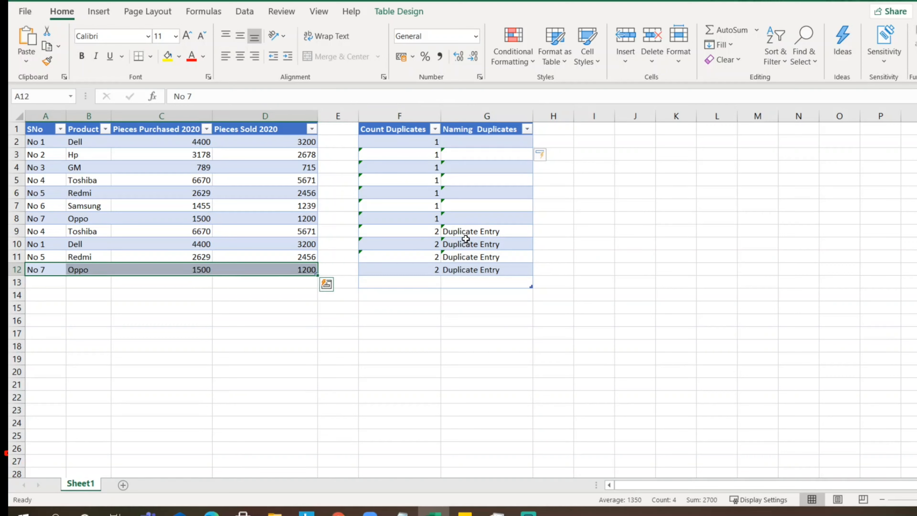
key(ctrl+c)
key(Down)
key(ctrl+v)
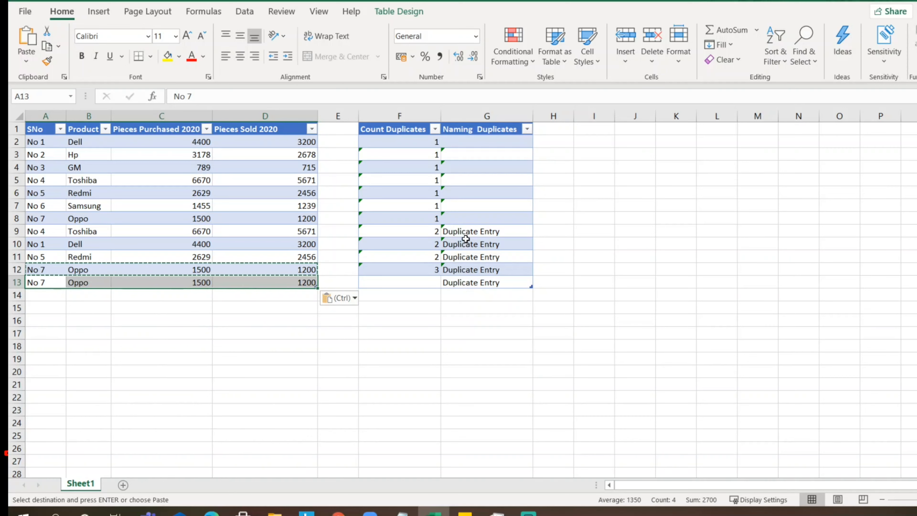
click(425, 140)
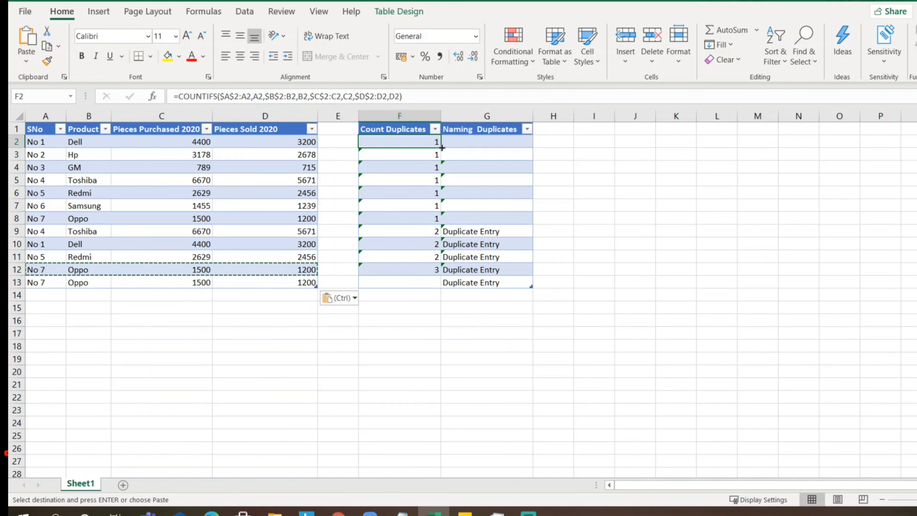
drag(442, 147, 440, 287)
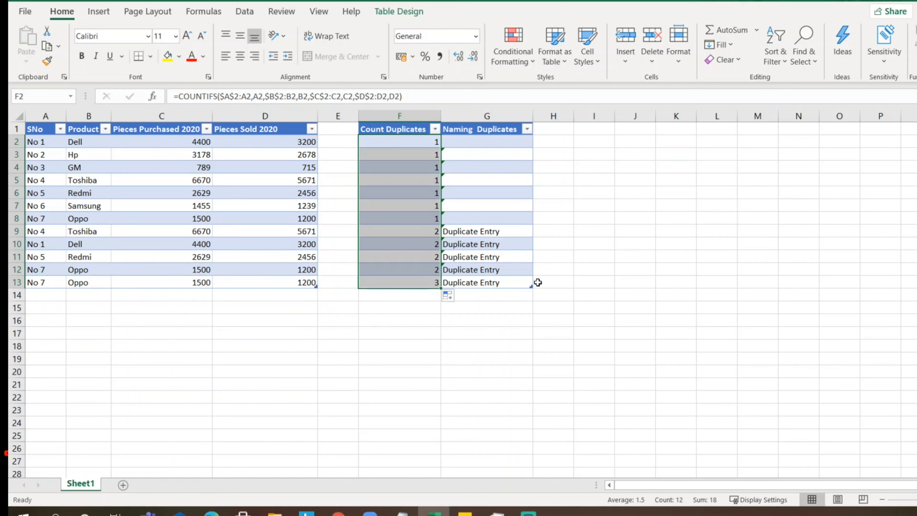
click(542, 272)
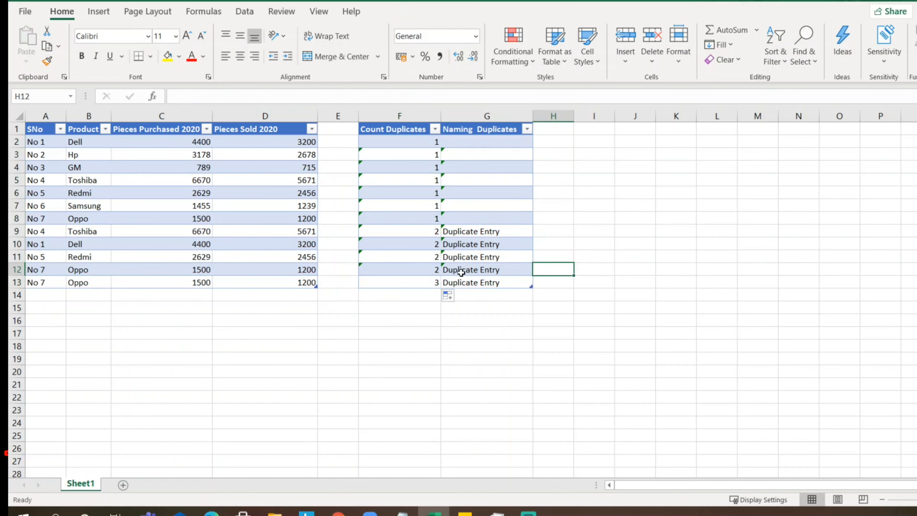
click(429, 283)
key(Left)
key(Left)
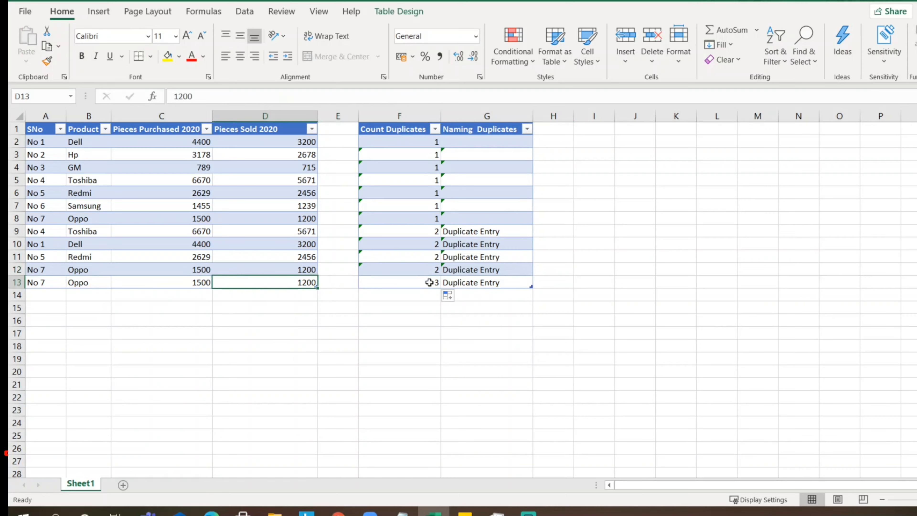
key(Left)
key(Left)
key(Left)
key(Up)
key(Right)
key(Up)
key(Up)
key(Up)
key(Up)
key(Up)
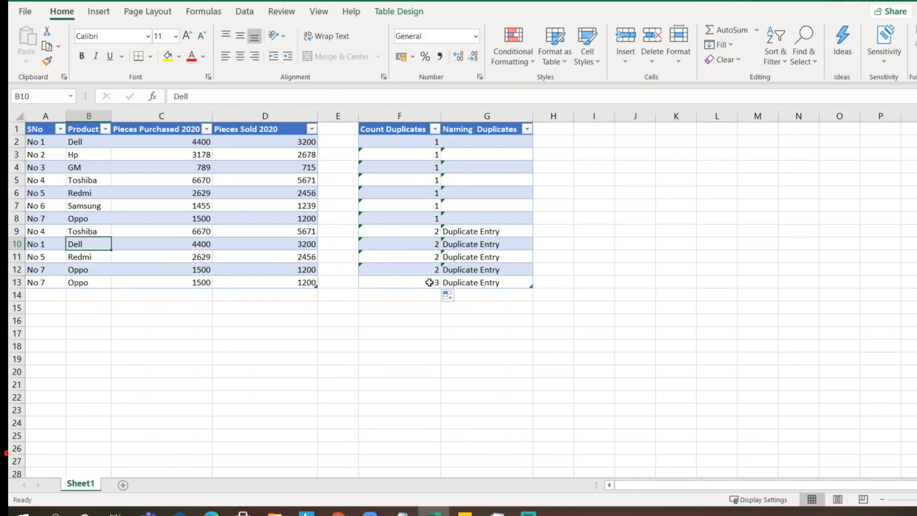
key(Down)
key(Left)
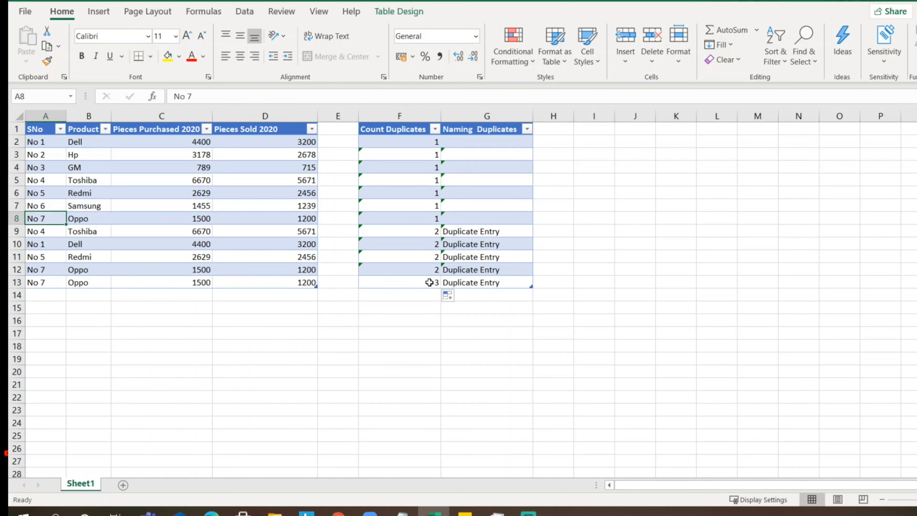
key(Down)
key(Down)
key(Down)
key(Up)
key(Down)
key(Down)
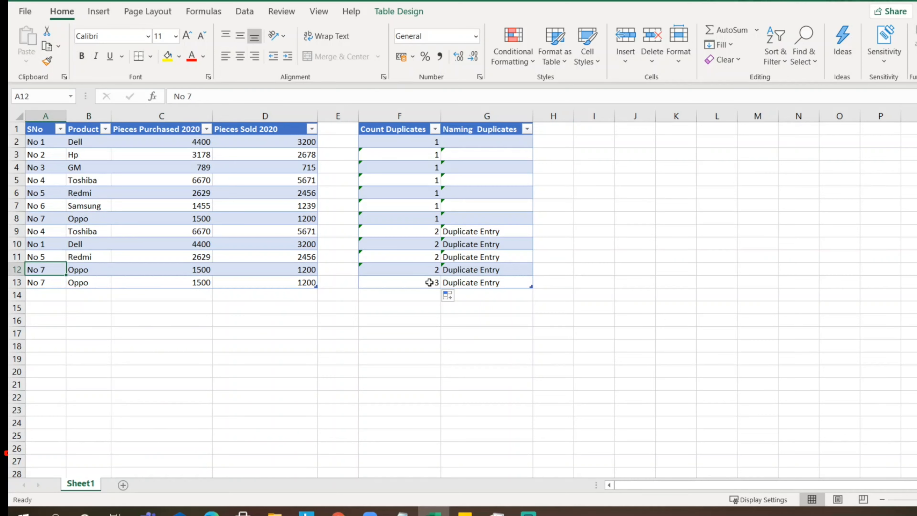
key(Up)
key(Up)
key(Up)
key(Up)
key(Right)
key(Right)
key(Right)
key(Right)
key(Right)
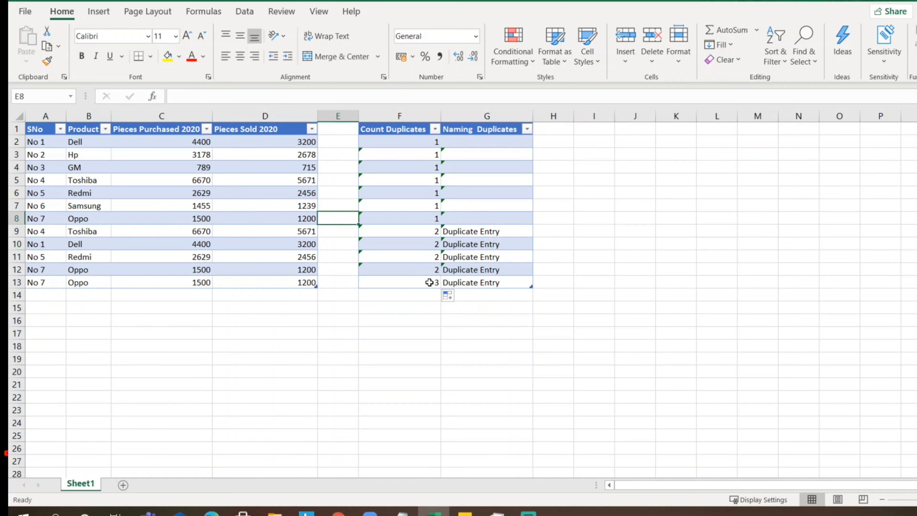
key(Left)
key(Left)
key(Left)
key(Left)
key(Left)
key(Down)
key(Down)
key(Down)
key(Down)
key(Down)
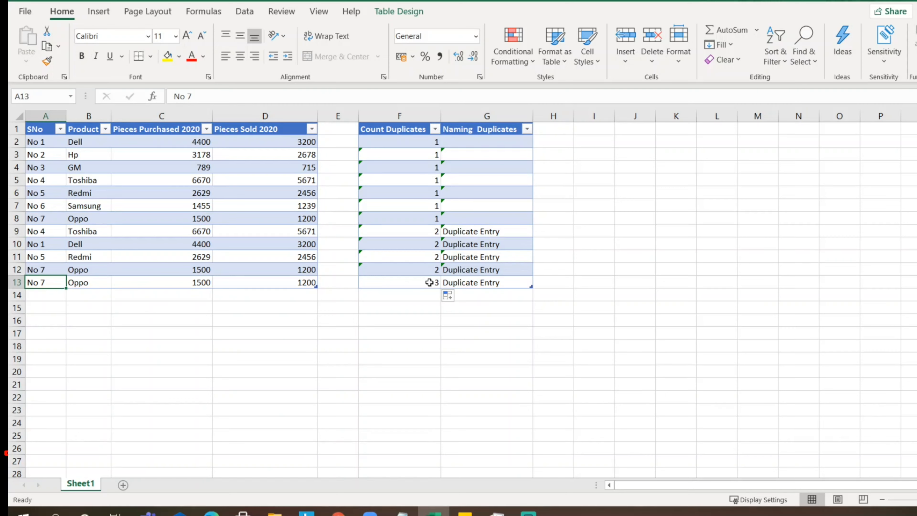
key(Right)
key(Right)
key(Right)
key(Right)
key(Right)
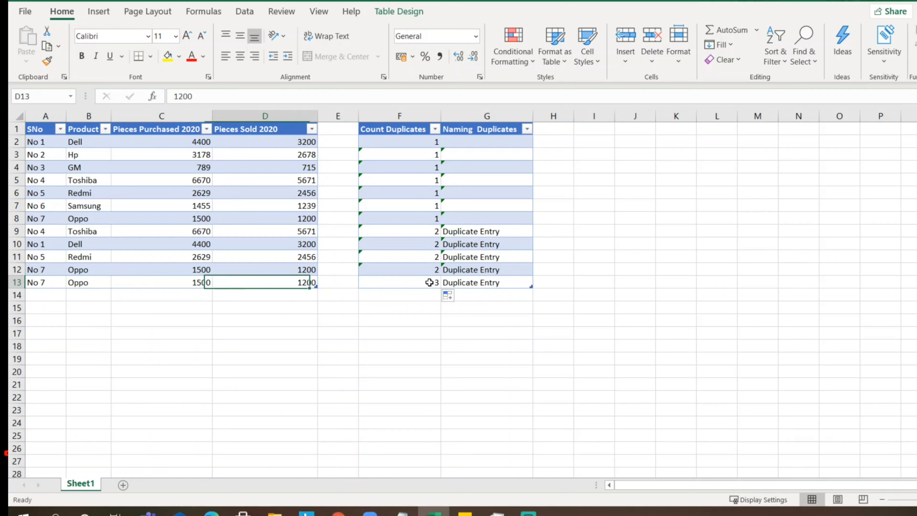
key(Up)
key(Up)
key(Up)
key(Up)
key(Up)
key(Up)
key(Up)
key(Up)
key(Up)
key(Up)
key(Up)
key(Up)
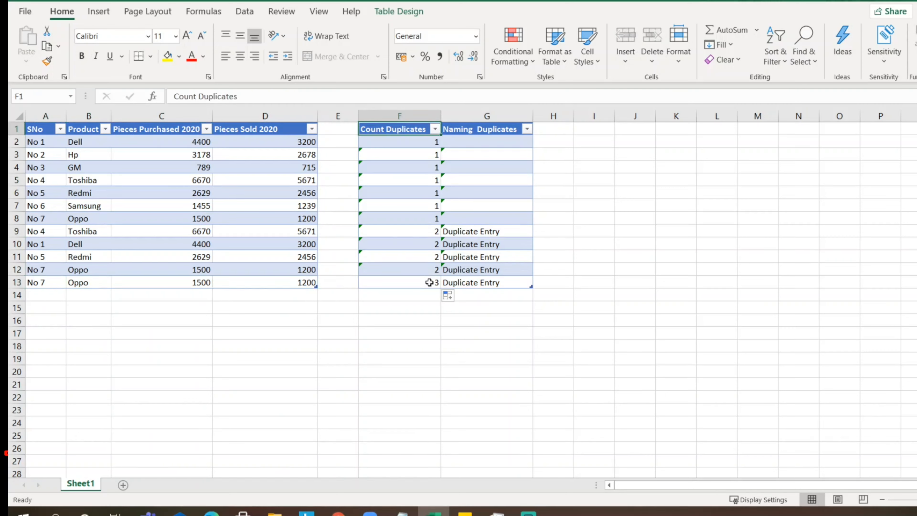
key(Down)
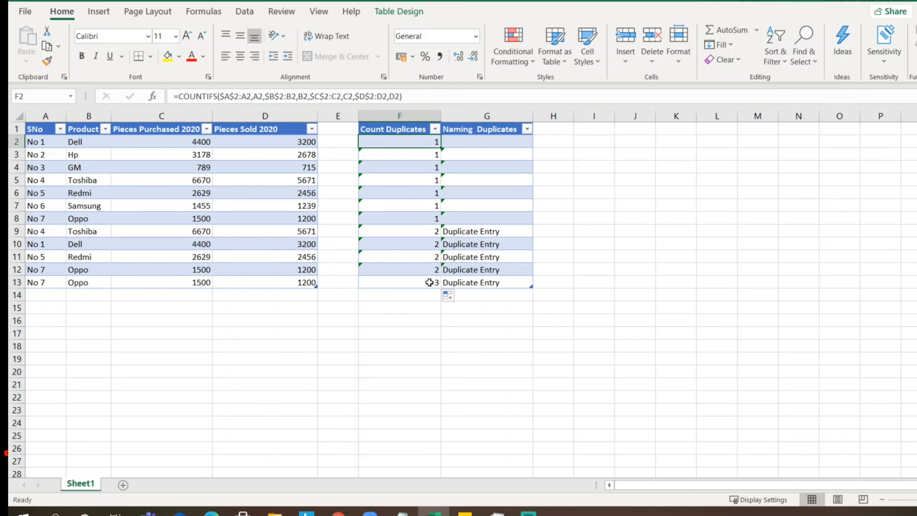
key(Right)
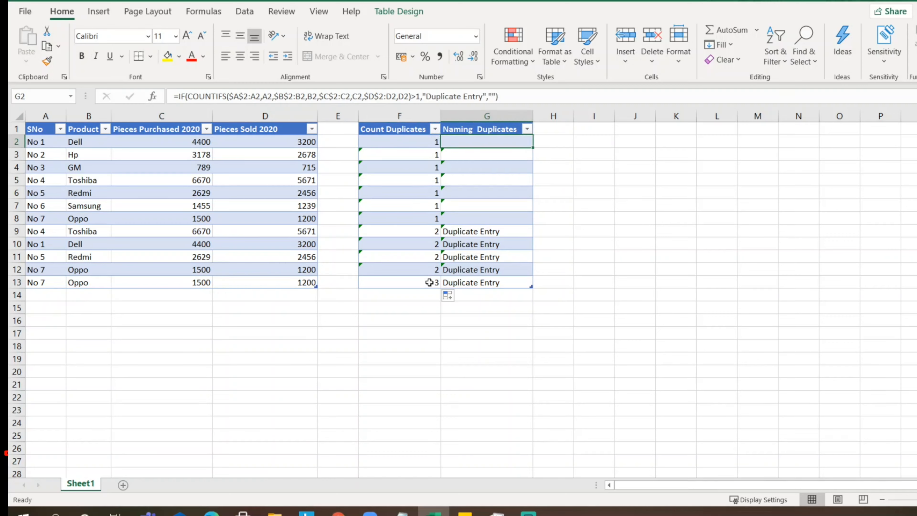